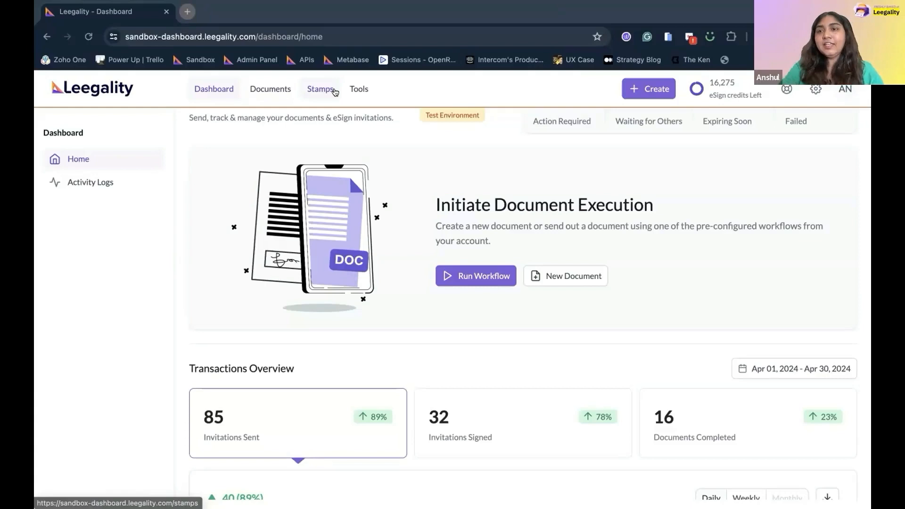
# Open the department's eSignature settings from the account settings.
pyautogui.click(815, 96)
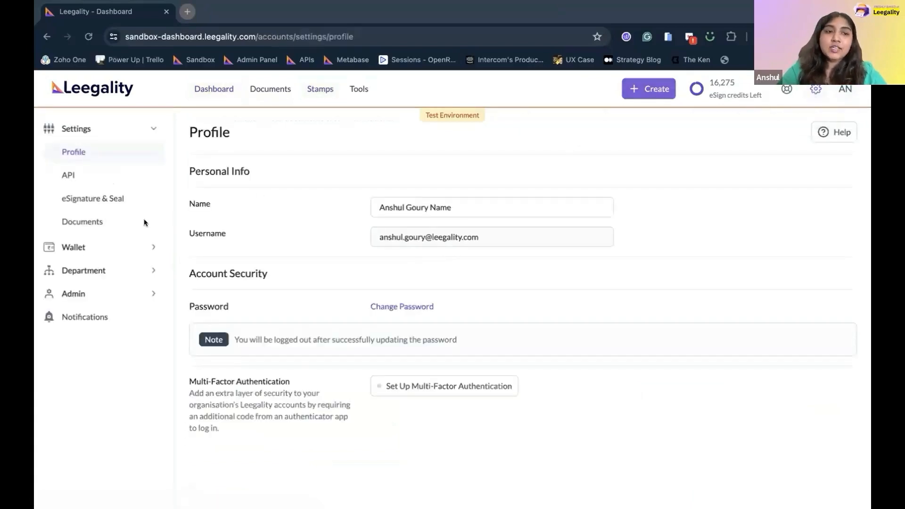
pyautogui.click(117, 272)
pyautogui.click(89, 241)
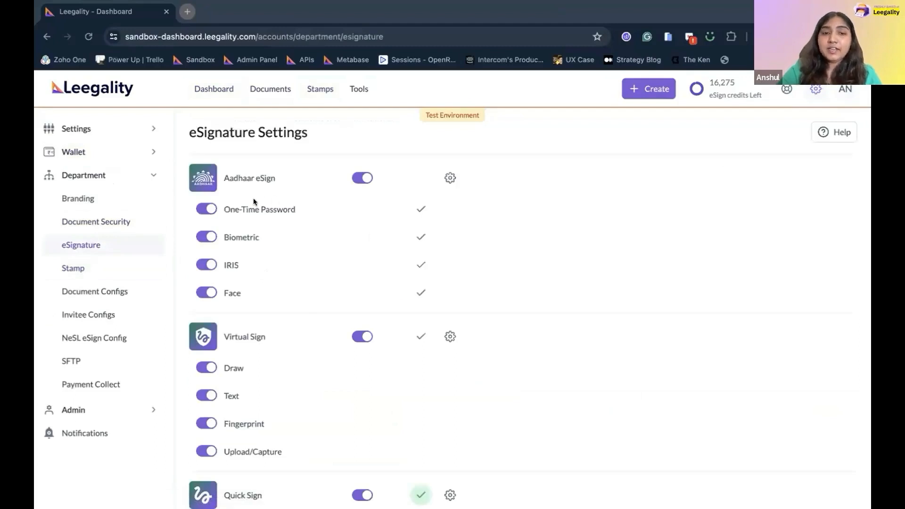
pyautogui.scroll(-2, 276, 338)
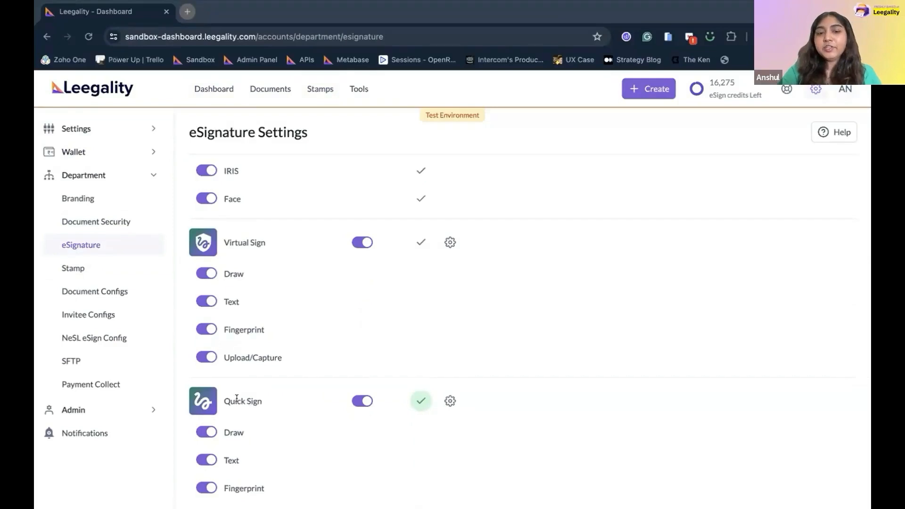
# Try disabling Quick Sign, which stays on as the default eSign type, then return home.
pyautogui.click(361, 400)
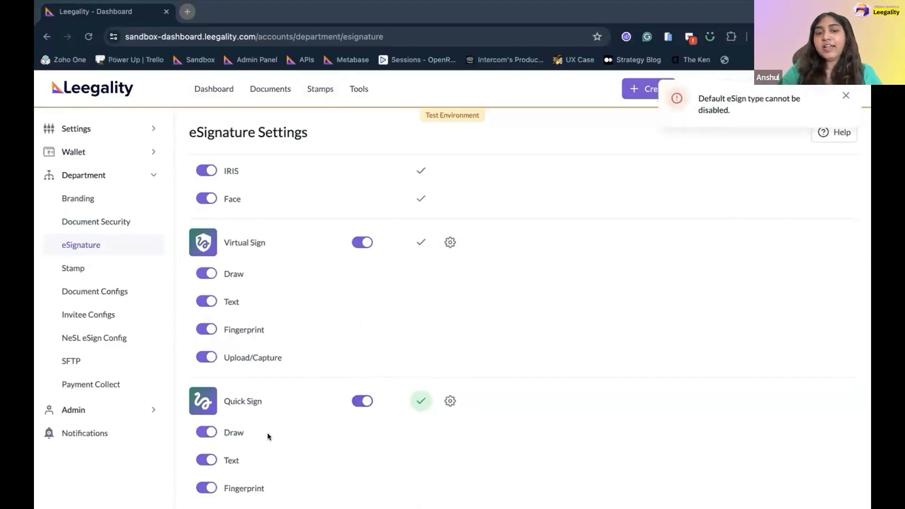
pyautogui.scroll(-1, 267, 433)
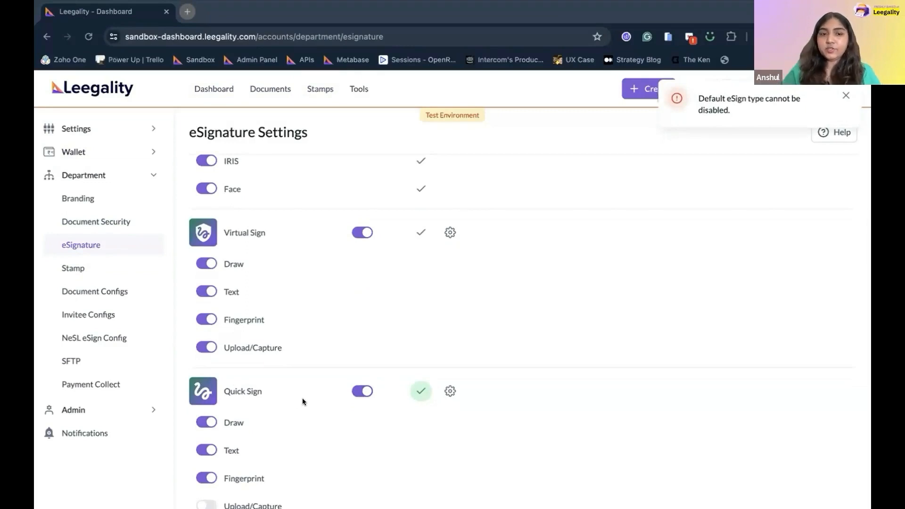
pyautogui.scroll(1, 302, 401)
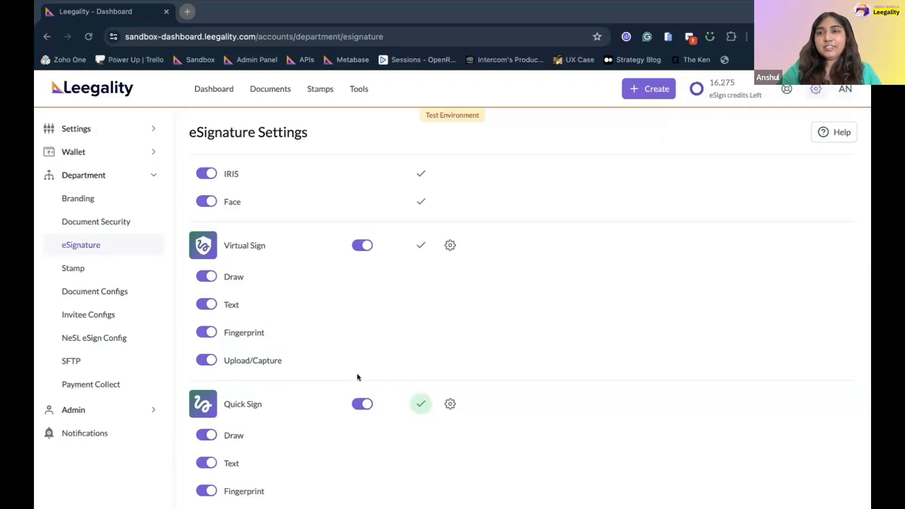
pyautogui.click(101, 100)
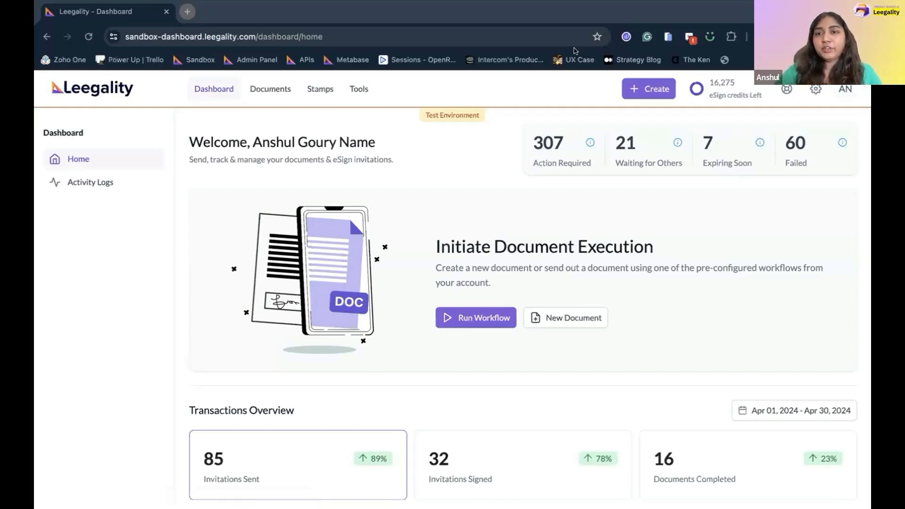
# Start a new document and upload key-fact-statement.pdf.
pyautogui.click(636, 90)
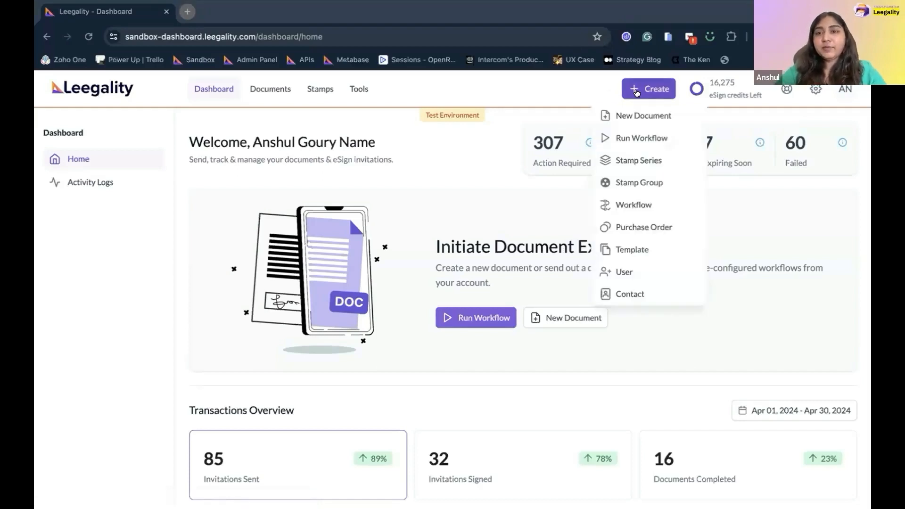
pyautogui.click(643, 116)
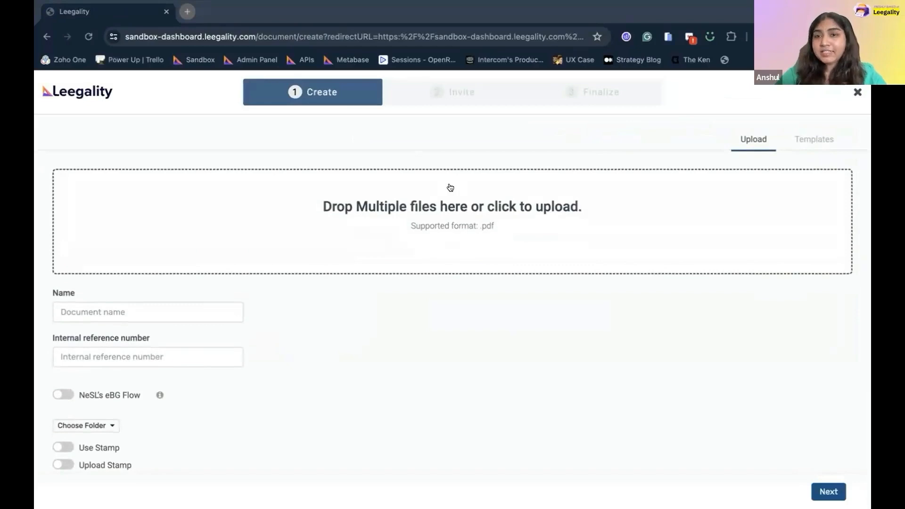
pyautogui.click(464, 215)
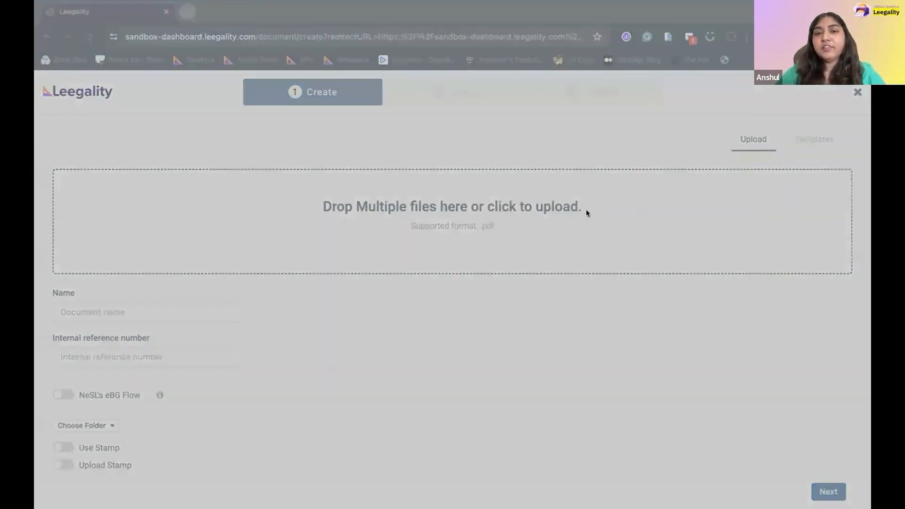
pyautogui.click(644, 377)
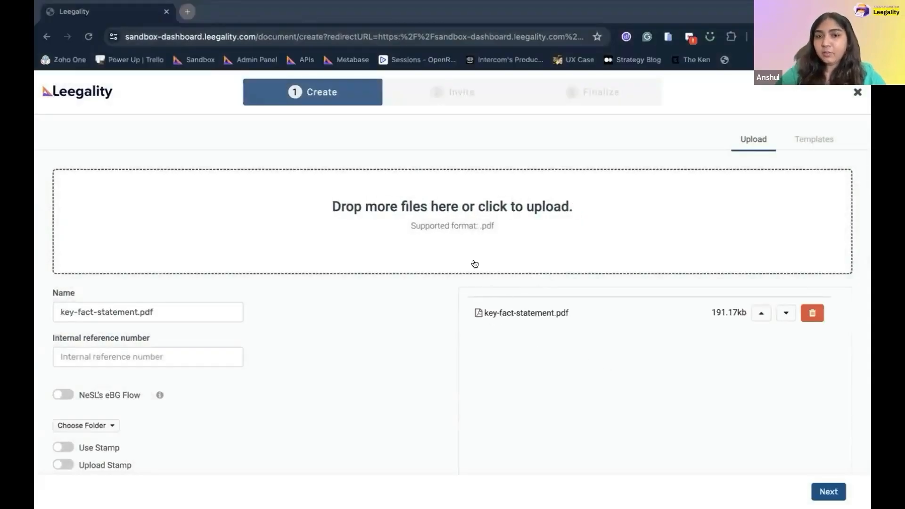
# Save the uploaded document and continue to the invitee step.
pyautogui.scroll(-3, 412, 418)
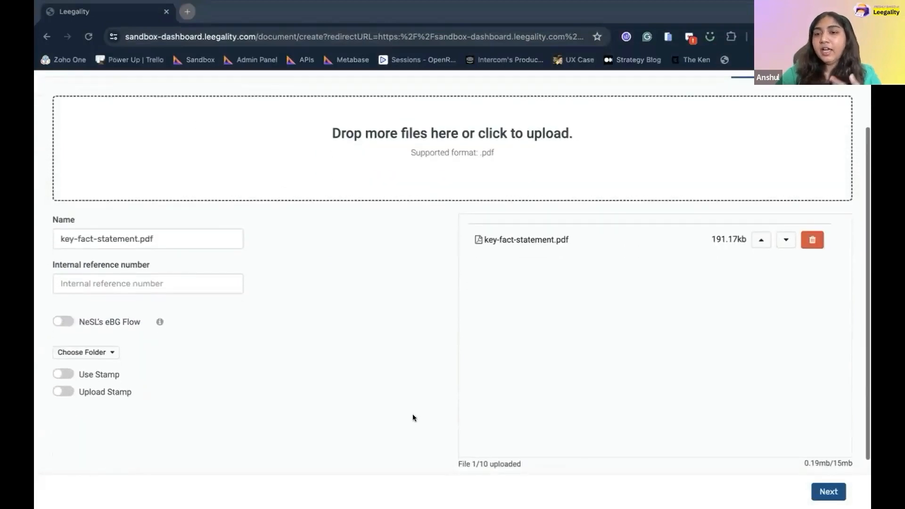
pyautogui.click(825, 492)
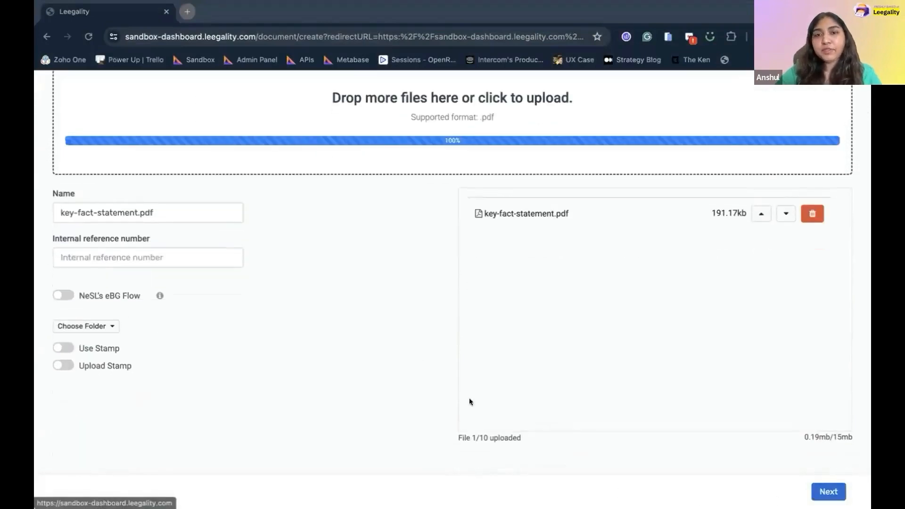
pyautogui.scroll(1, 449, 367)
pyautogui.scroll(2, 358, 332)
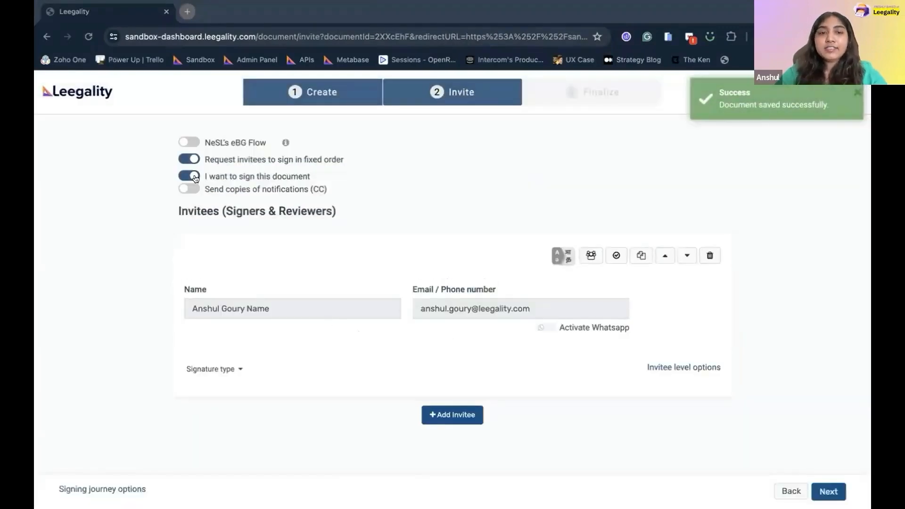
# Turn off self-signing and enter the borrower invitee's name and e-mail address.
pyautogui.click(189, 176)
pyautogui.click(252, 314)
pyautogui.write('A')
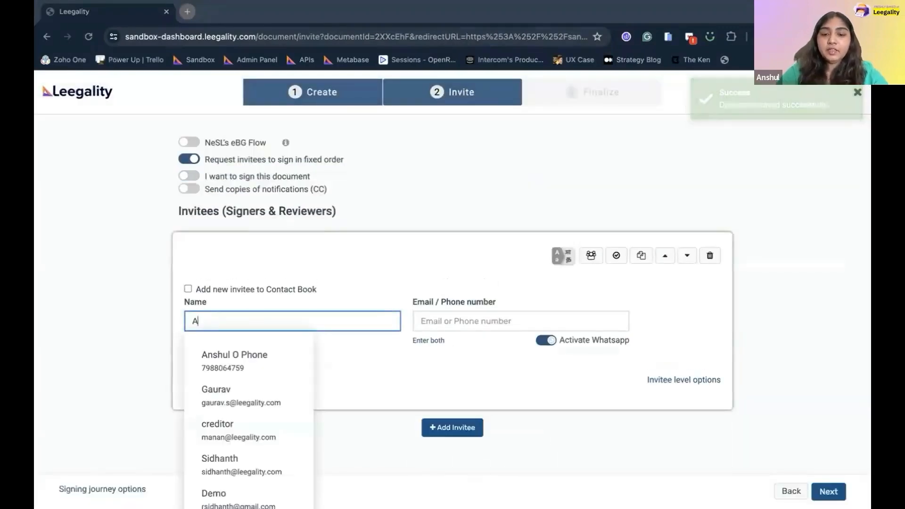
pyautogui.write('nshul Borrower')
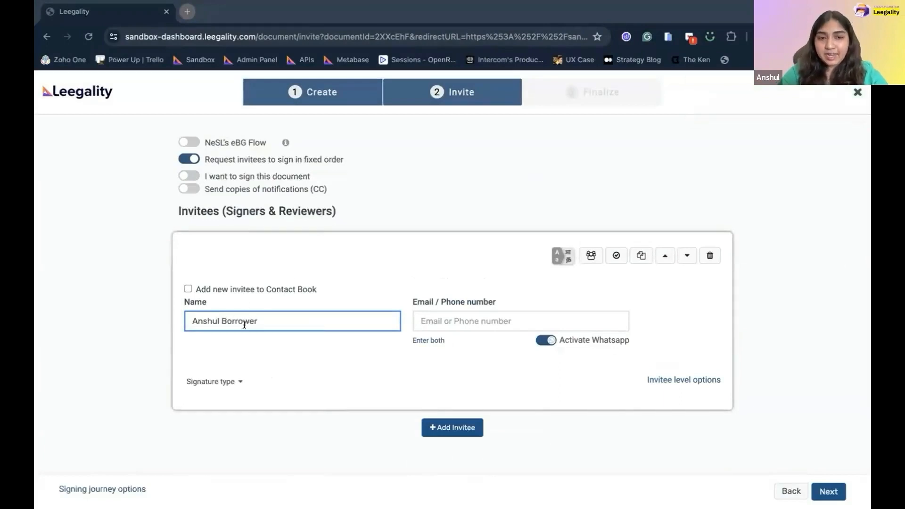
pyautogui.click(460, 314)
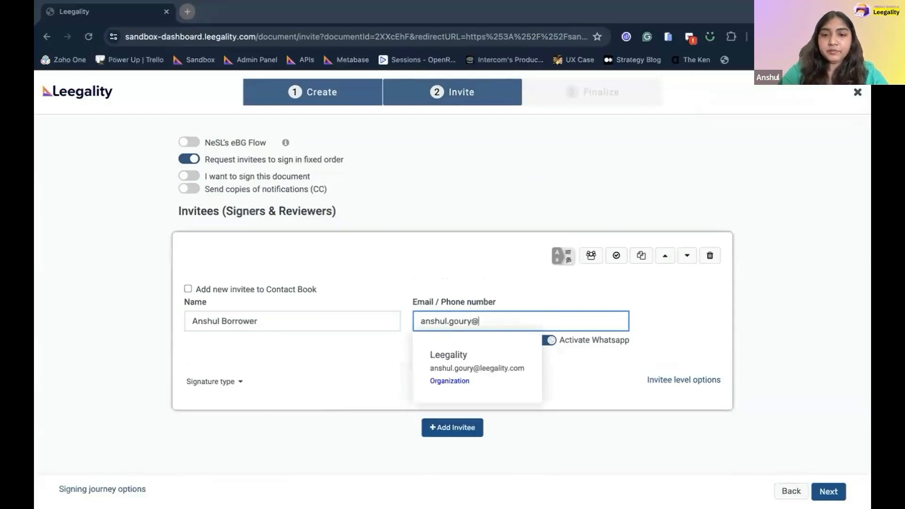
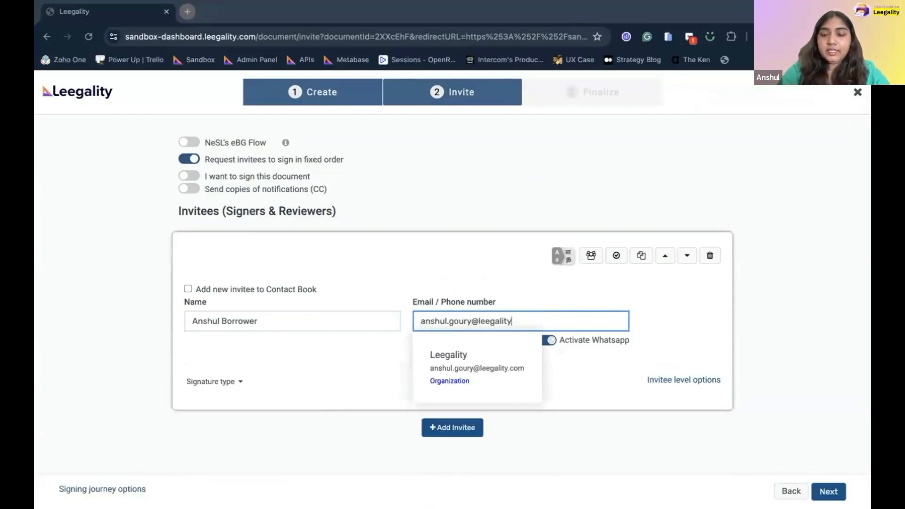
pyautogui.click(363, 358)
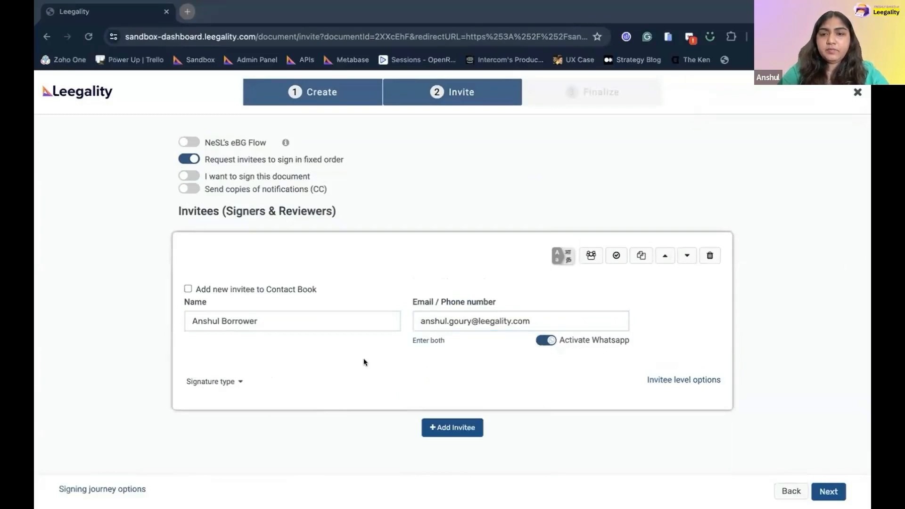
# Check the invitee's allowed signature types, with Quick Sign available.
pyautogui.scroll(-2, 363, 358)
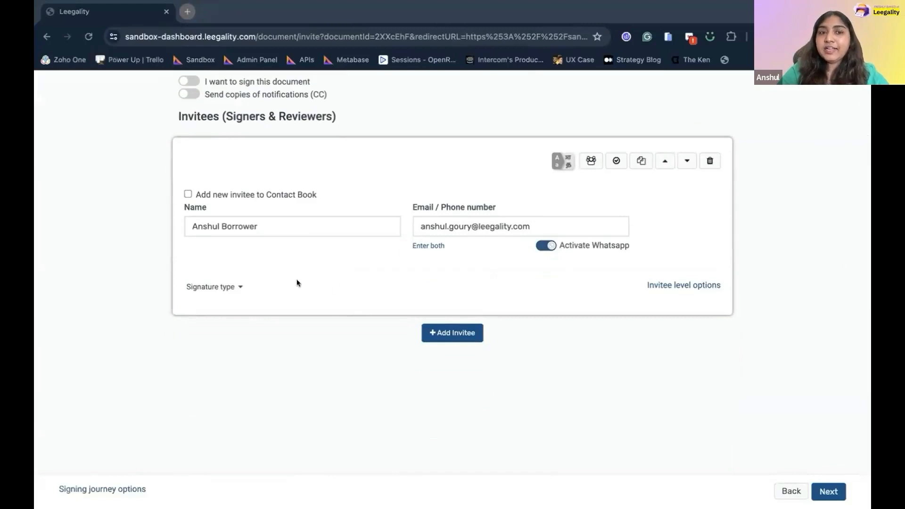
pyautogui.click(221, 287)
pyautogui.scroll(-1, 223, 287)
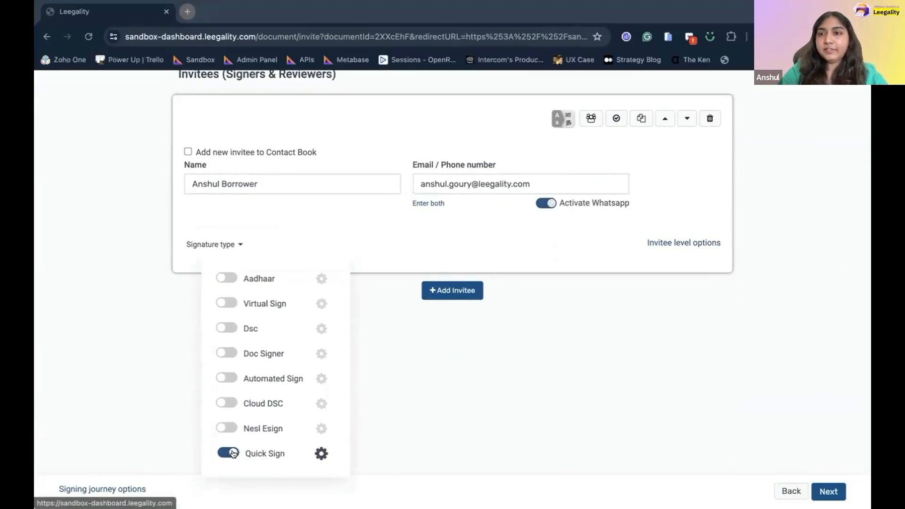
# Review the invitee's Quick Sign options: computer-generated, draw signature and fingerprint image.
pyautogui.click(320, 453)
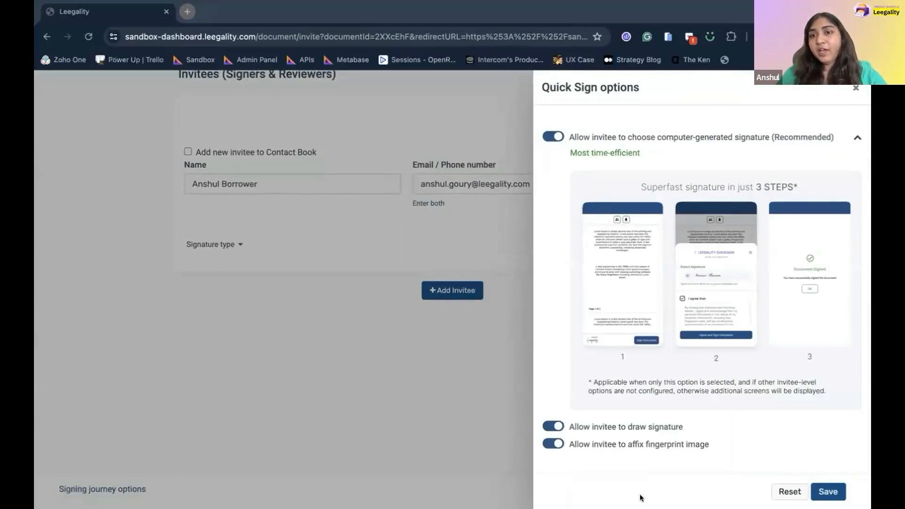
pyautogui.moveTo(627, 136); pyautogui.dragTo(756, 136)
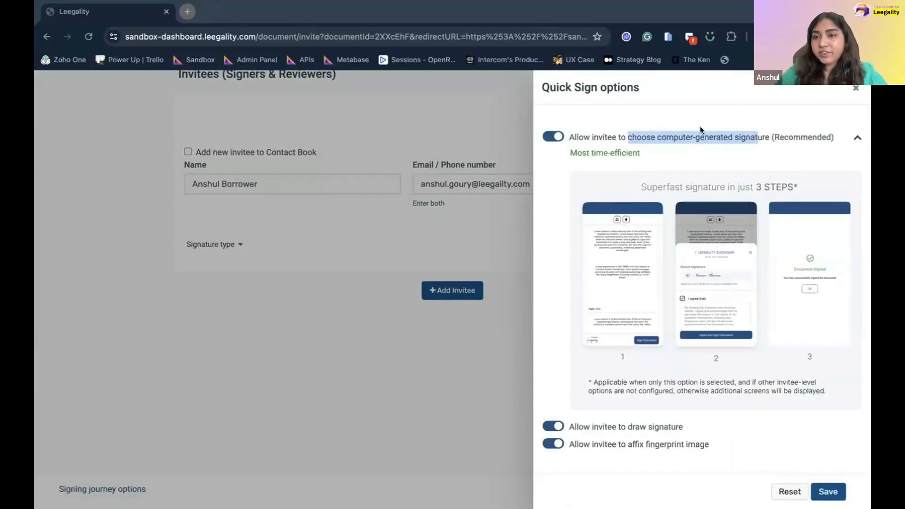
pyautogui.moveTo(618, 427); pyautogui.dragTo(711, 423)
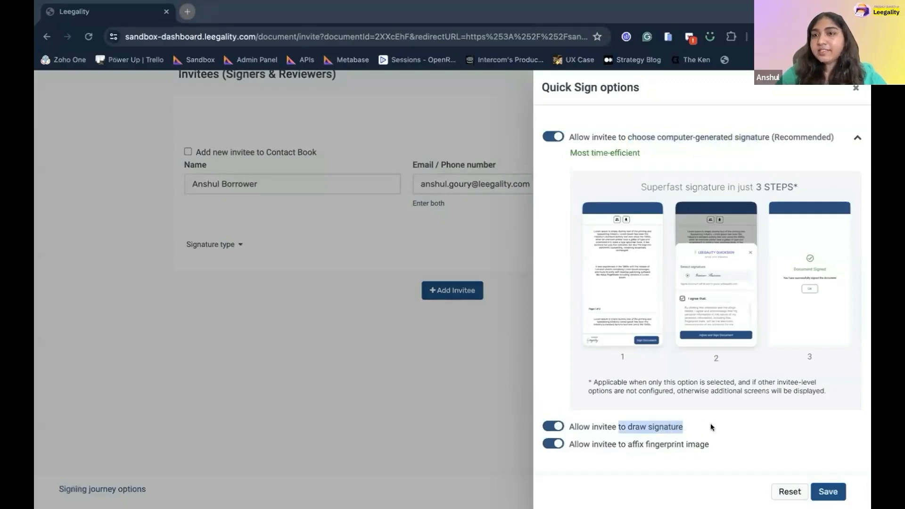
pyautogui.moveTo(622, 443); pyautogui.dragTo(710, 444)
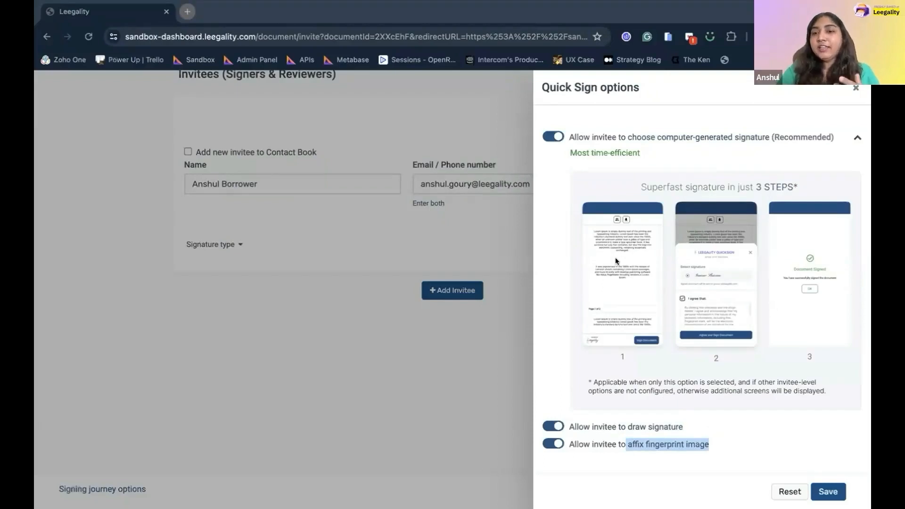
# Disable drawn signatures and fingerprint images, keep computer-generated signatures on, and save.
pyautogui.click(552, 426)
pyautogui.click(553, 443)
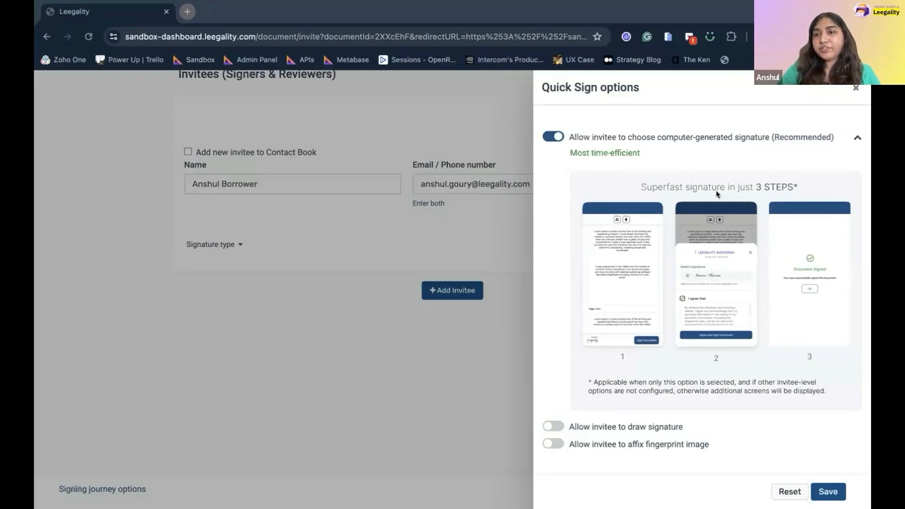
pyautogui.click(553, 137)
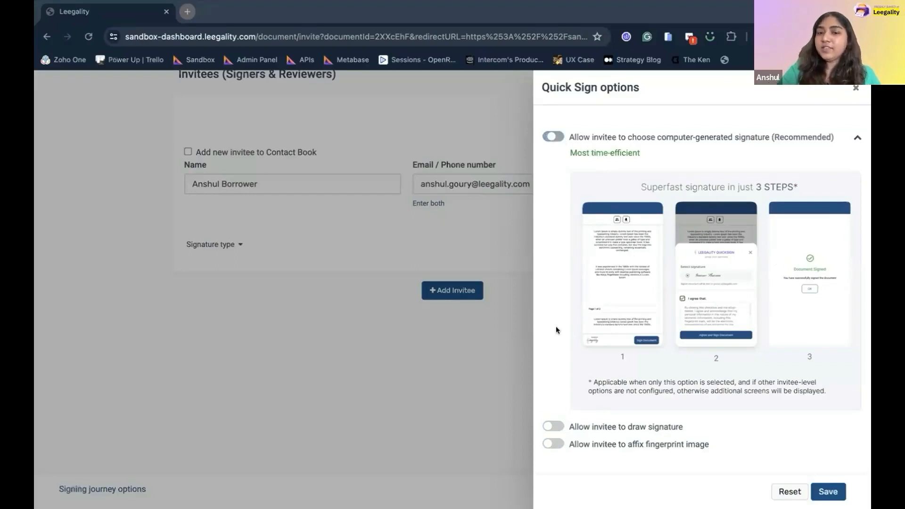
pyautogui.click(554, 136)
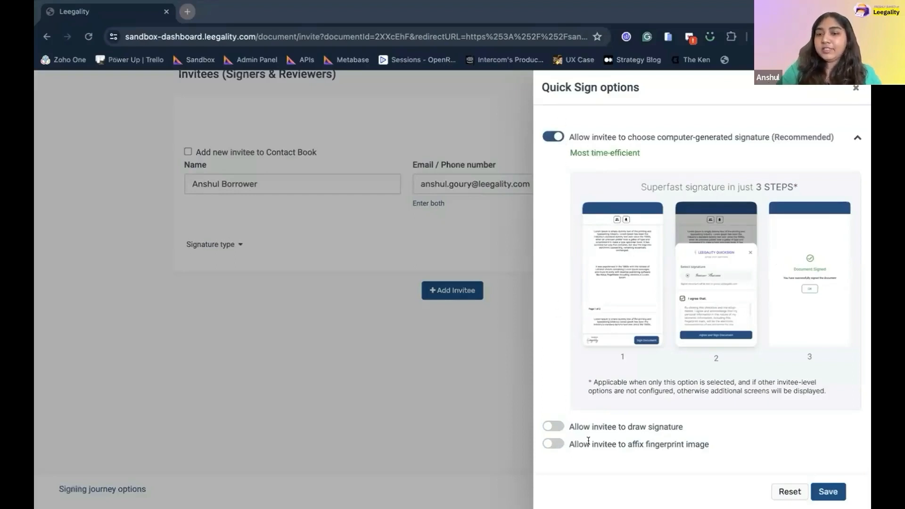
pyautogui.click(828, 492)
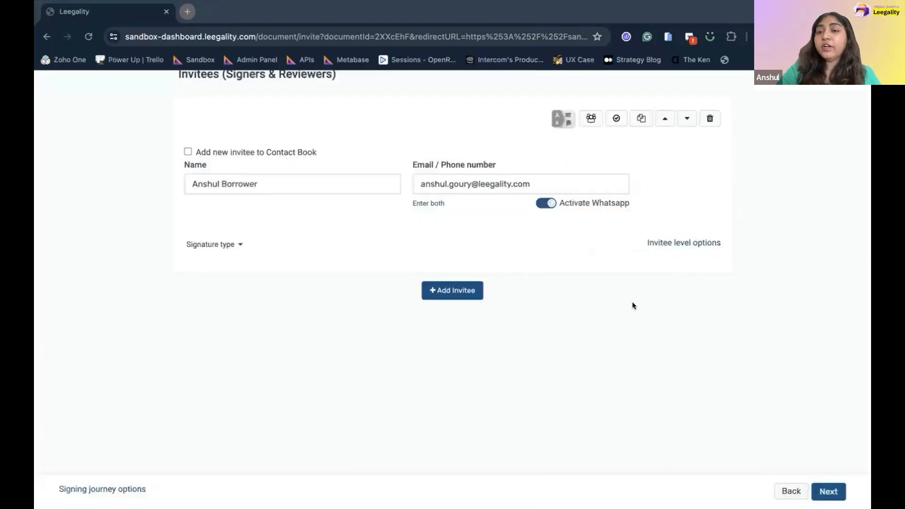
pyautogui.click(694, 242)
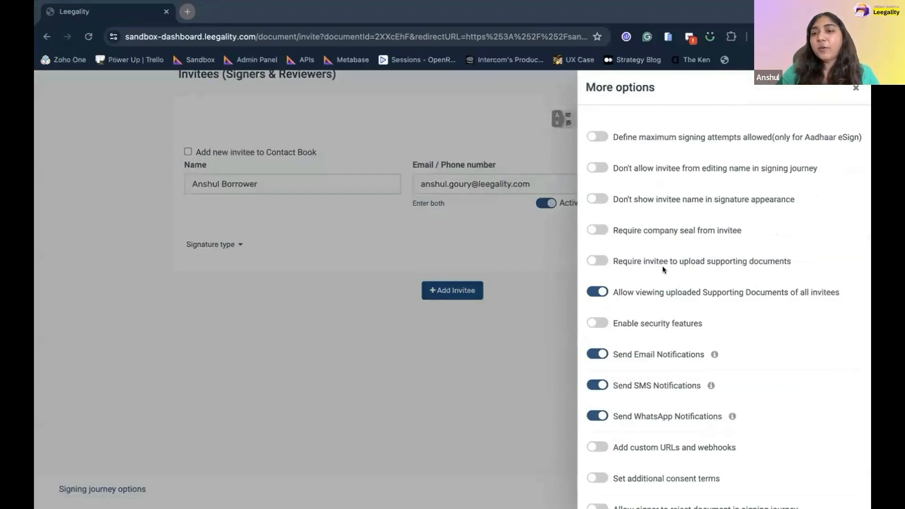
# Try the supporting-document and security-feature options, leaving both switched off.
pyautogui.click(603, 261)
pyautogui.click(602, 261)
pyautogui.click(597, 321)
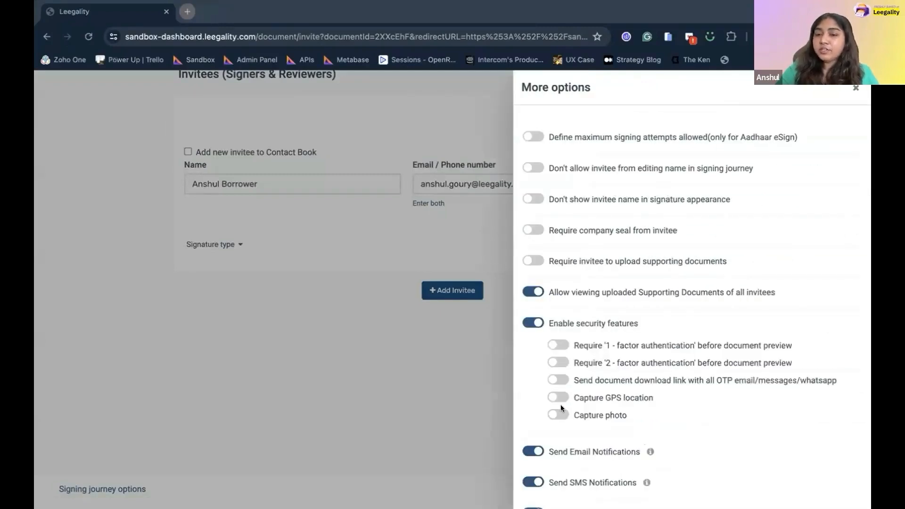
pyautogui.click(536, 325)
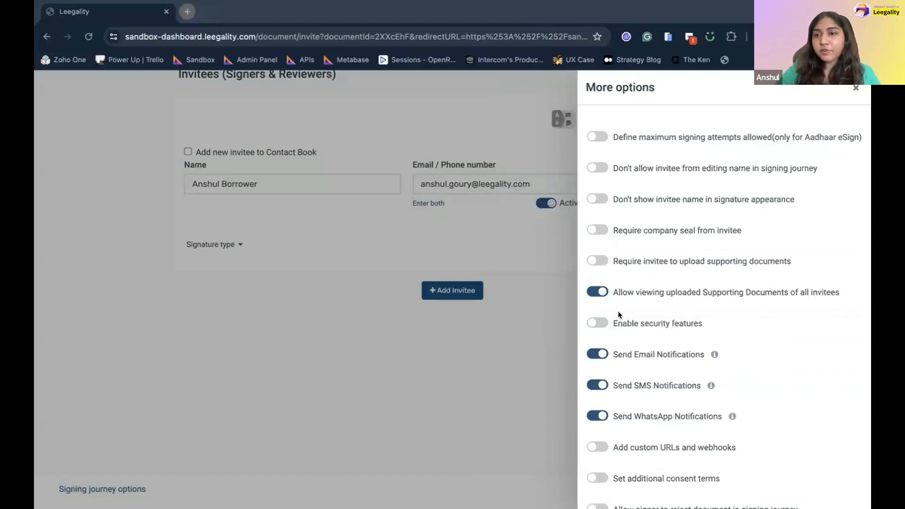
pyautogui.scroll(-2, 618, 312)
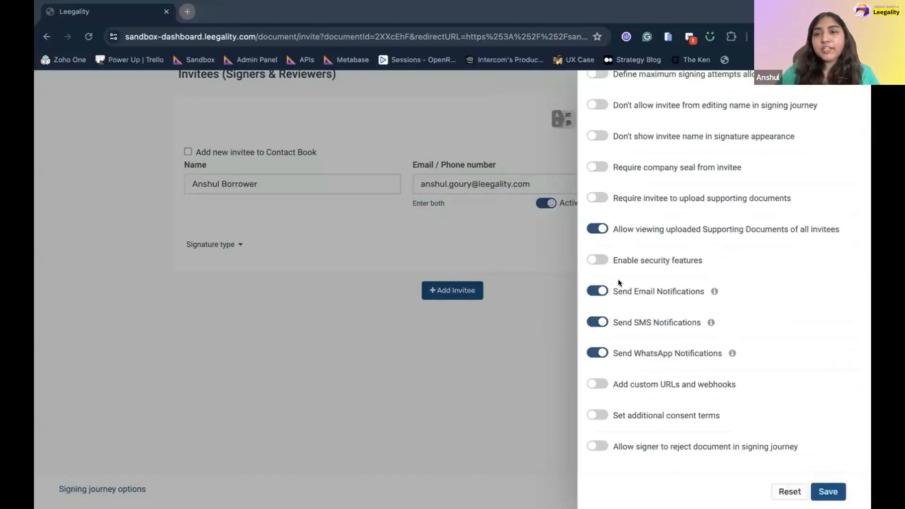
pyautogui.scroll(1, 600, 153)
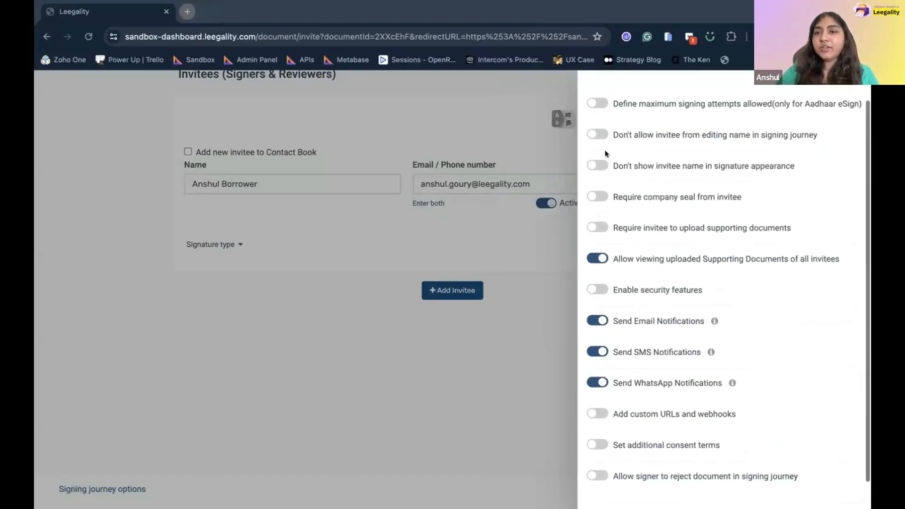
# Block the invitee from editing their name during signing and save the options.
pyautogui.click(598, 134)
pyautogui.scroll(-1, 660, 363)
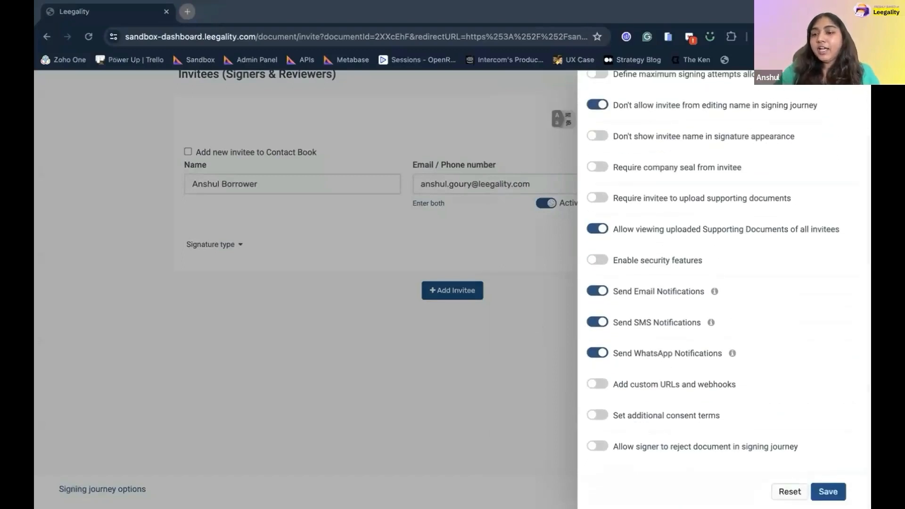
pyautogui.click(828, 492)
pyautogui.scroll(2, 707, 399)
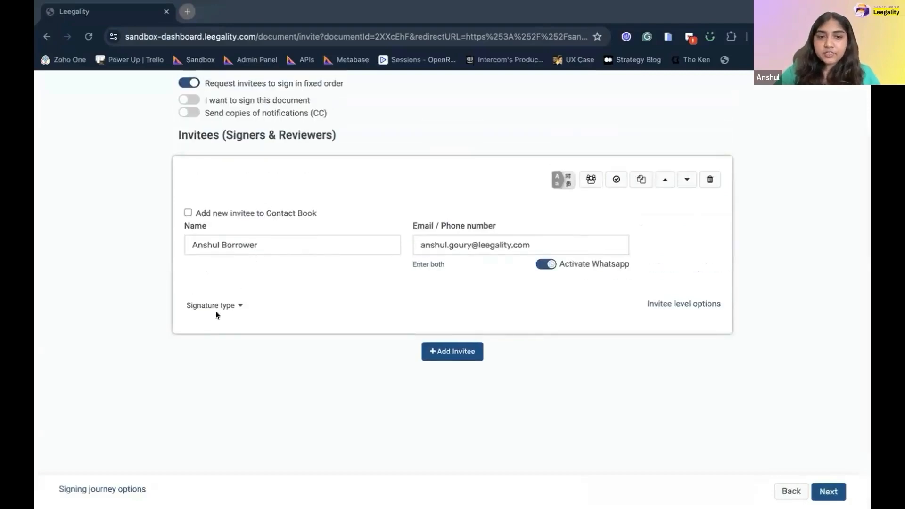
pyautogui.click(230, 309)
pyautogui.scroll(-2, 251, 414)
# Review key-fact-statement.pdf on the Finalize step and send it to the invitee.
pyautogui.click(606, 284)
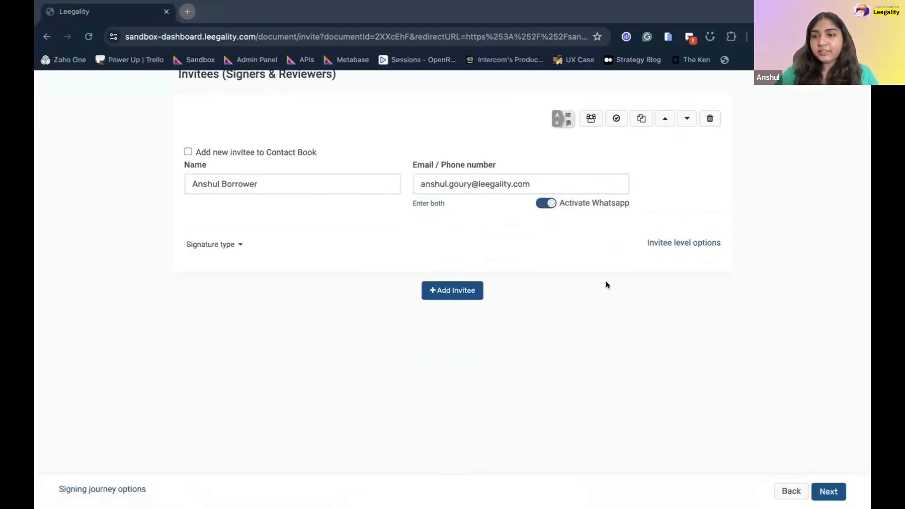
pyautogui.scroll(3, 778, 373)
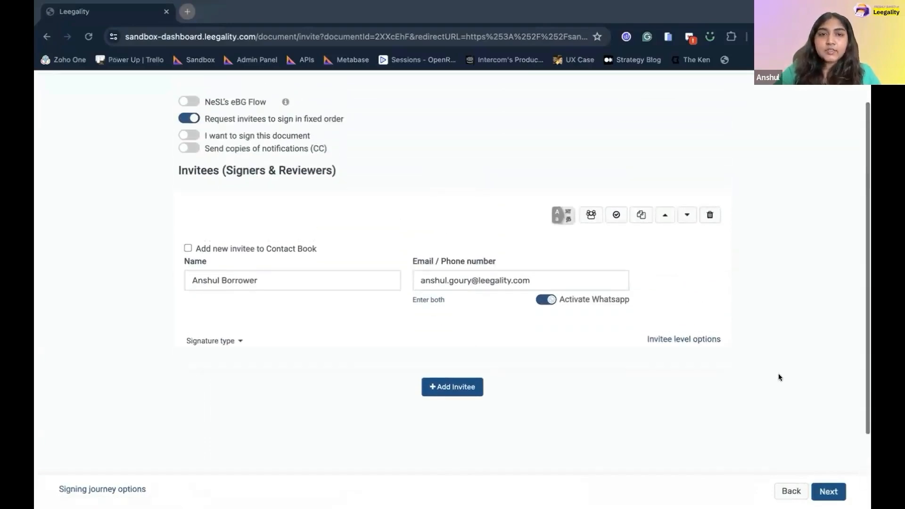
pyautogui.scroll(1, 377, 245)
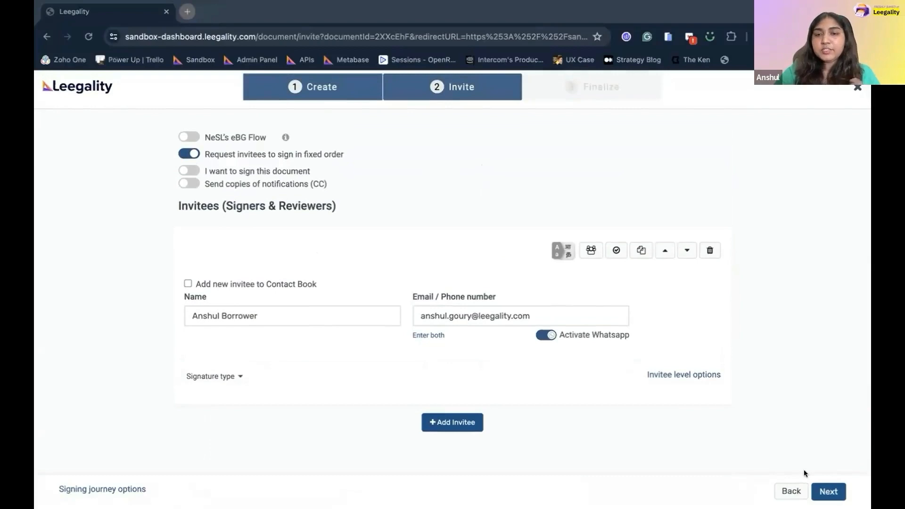
pyautogui.click(823, 485)
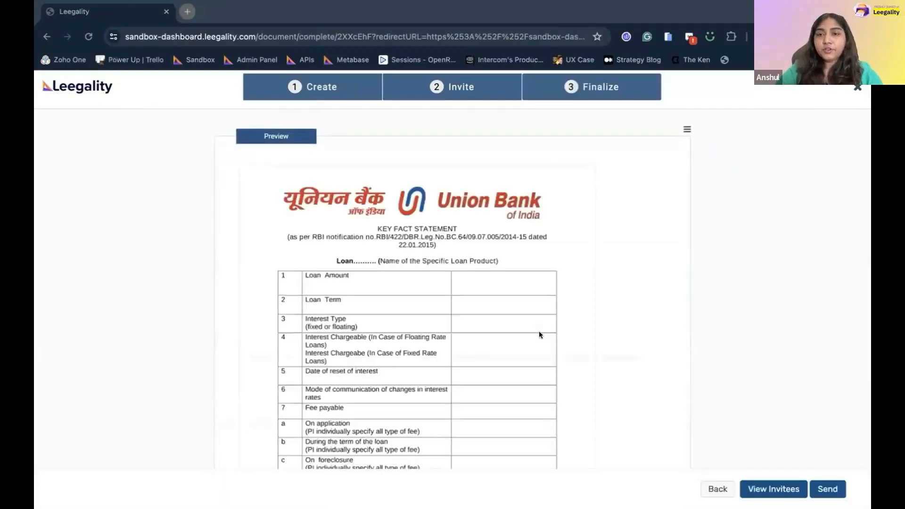
pyautogui.scroll(-5, 539, 331)
pyautogui.scroll(1, 482, 319)
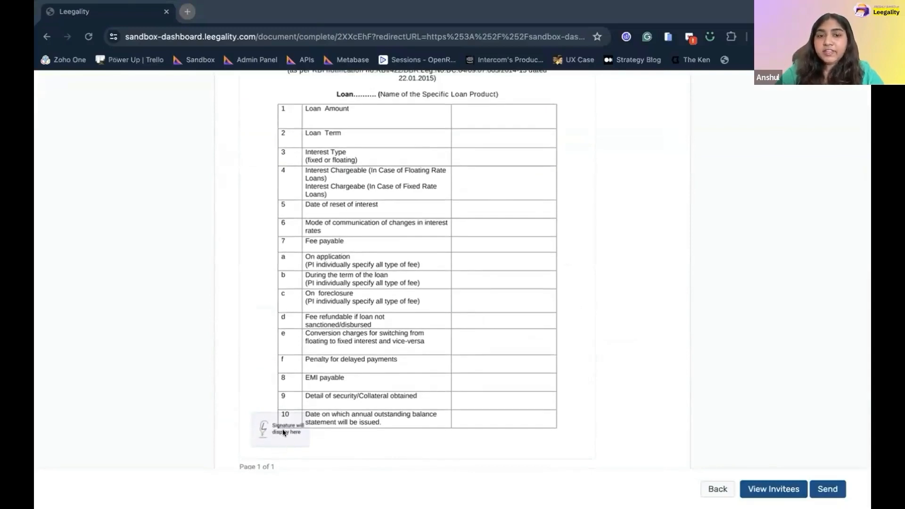
pyautogui.scroll(2, 547, 354)
pyautogui.scroll(-2, 547, 355)
pyautogui.click(830, 489)
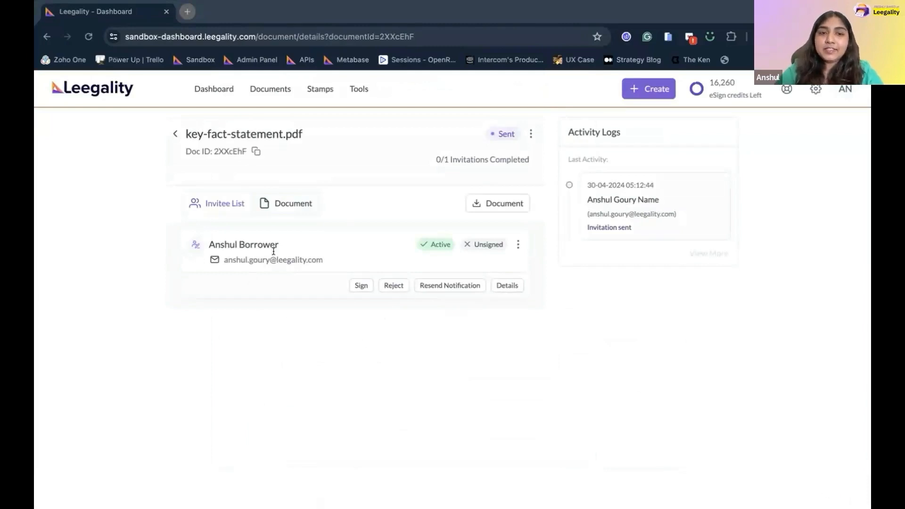
pyautogui.click(280, 210)
pyautogui.scroll(-5, 318, 333)
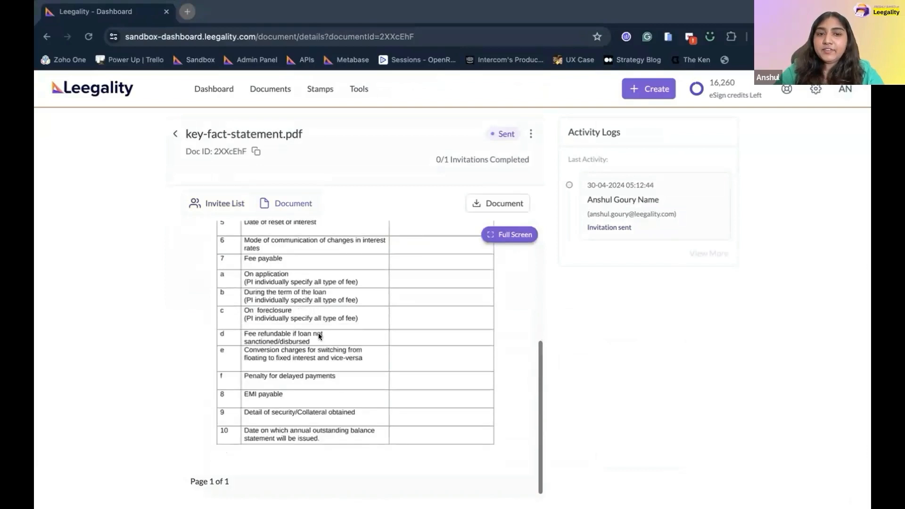
pyautogui.click(236, 203)
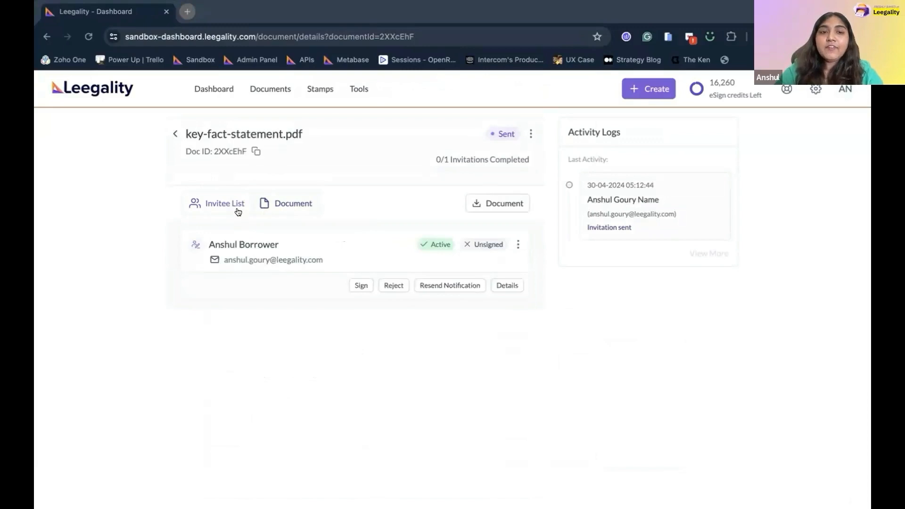
pyautogui.moveTo(209, 243); pyautogui.dragTo(274, 243)
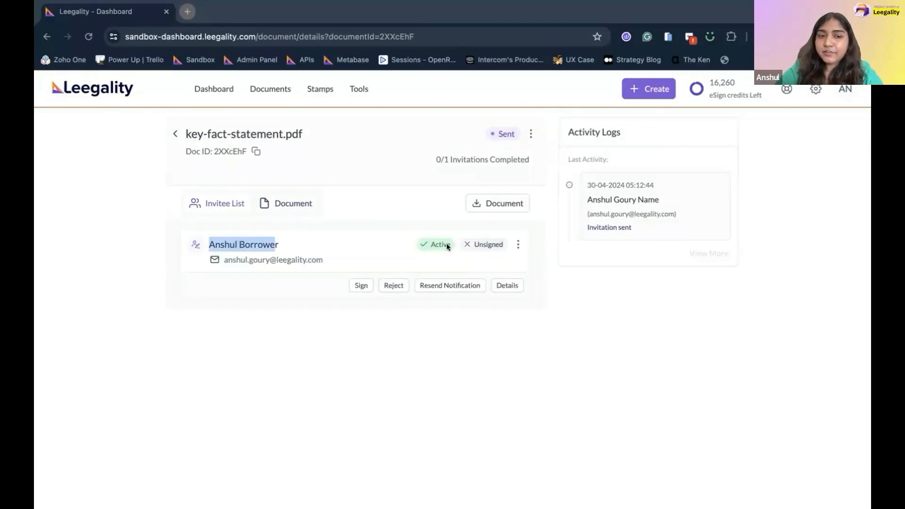
pyautogui.moveTo(233, 259); pyautogui.dragTo(318, 258)
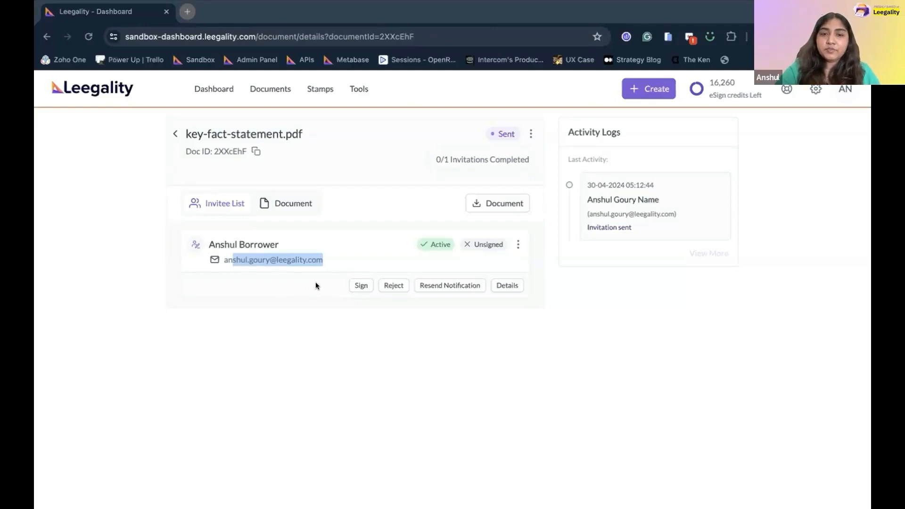
pyautogui.click(245, 267)
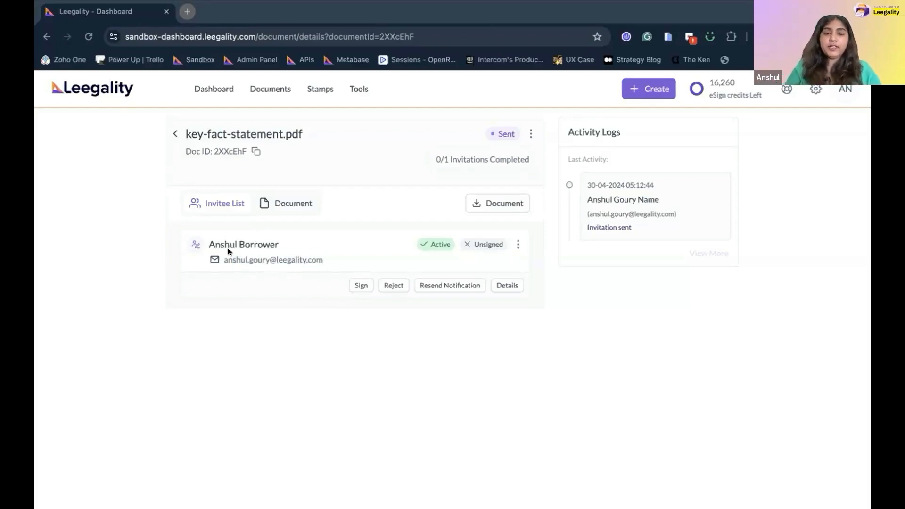
pyautogui.moveTo(225, 252); pyautogui.dragTo(323, 253)
pyautogui.click(335, 285)
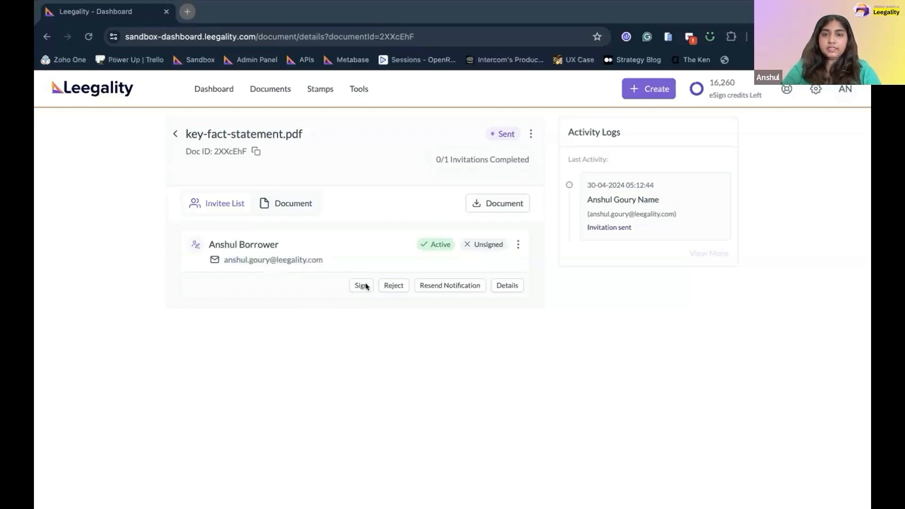
# As the invitee, accept the eSignature consent and Quick Sign the key fact statement.
pyautogui.click(367, 286)
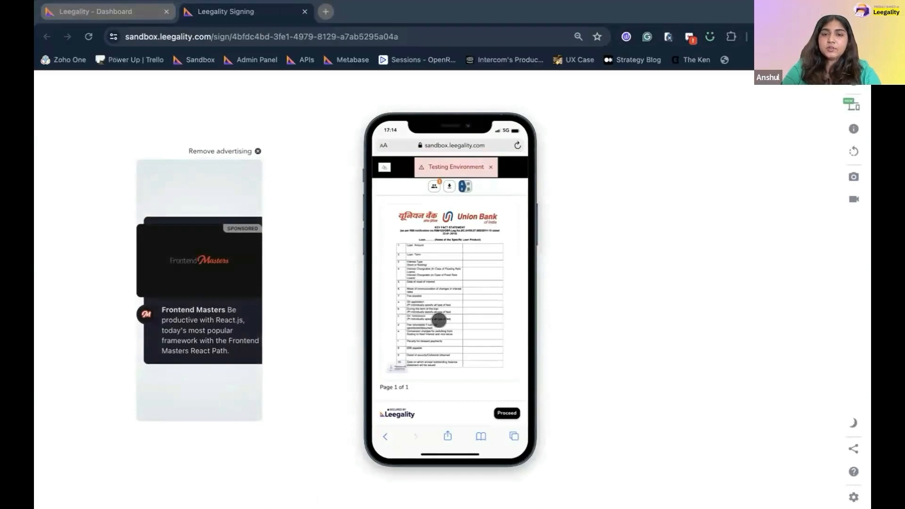
pyautogui.scroll(5, 439, 321)
pyautogui.scroll(-2, 441, 295)
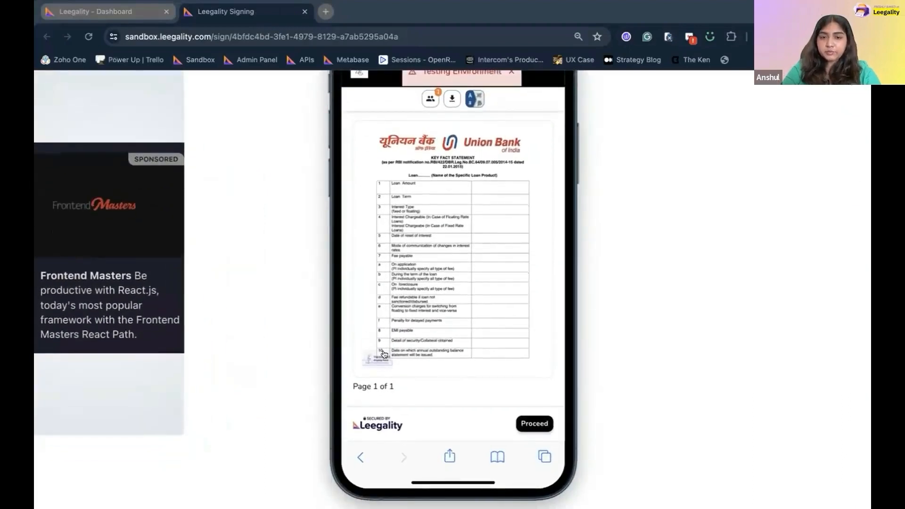
pyautogui.click(525, 413)
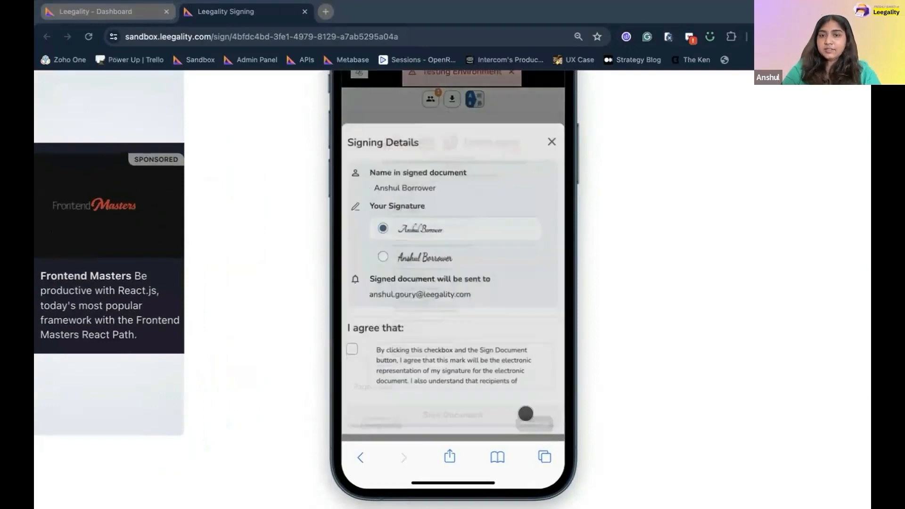
pyautogui.click(351, 355)
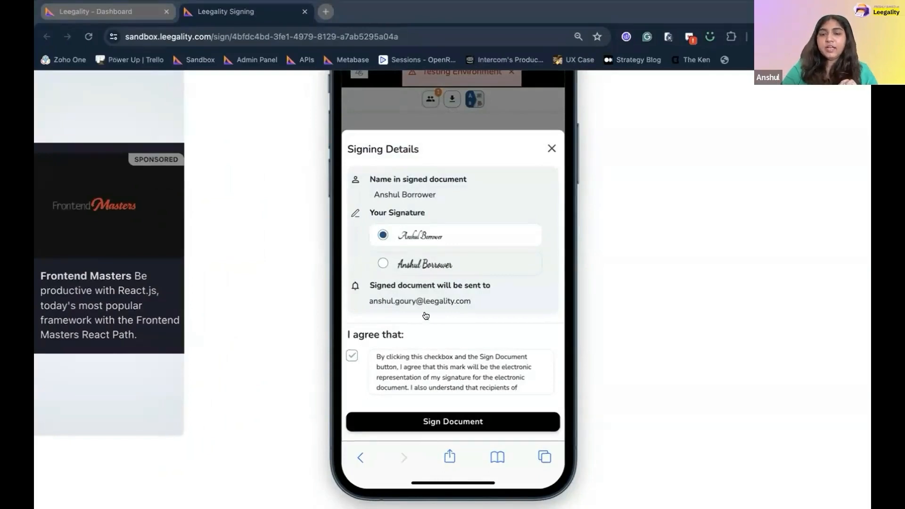
pyautogui.scroll(-2, 424, 315)
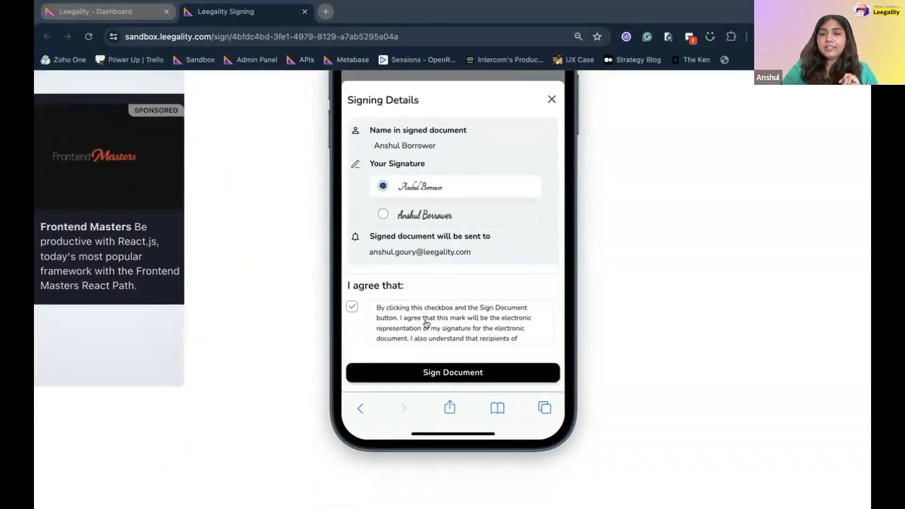
pyautogui.click(442, 370)
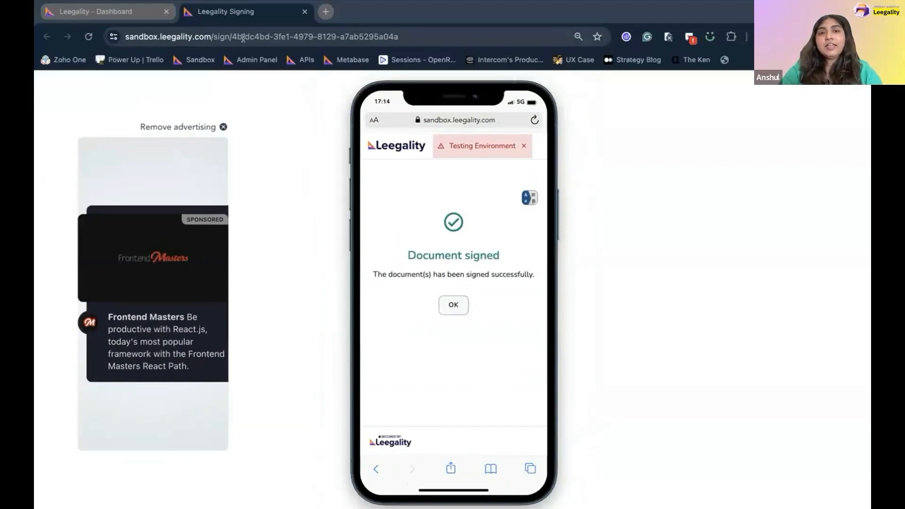
pyautogui.click(131, 12)
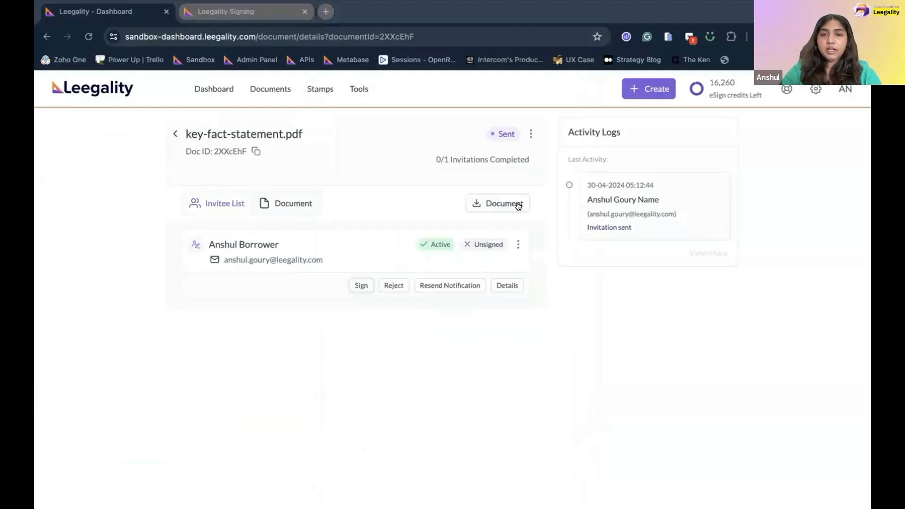
# Refresh to show key-fact-statement.pdf as Completed and download the signed PDF.
pyautogui.click(88, 37)
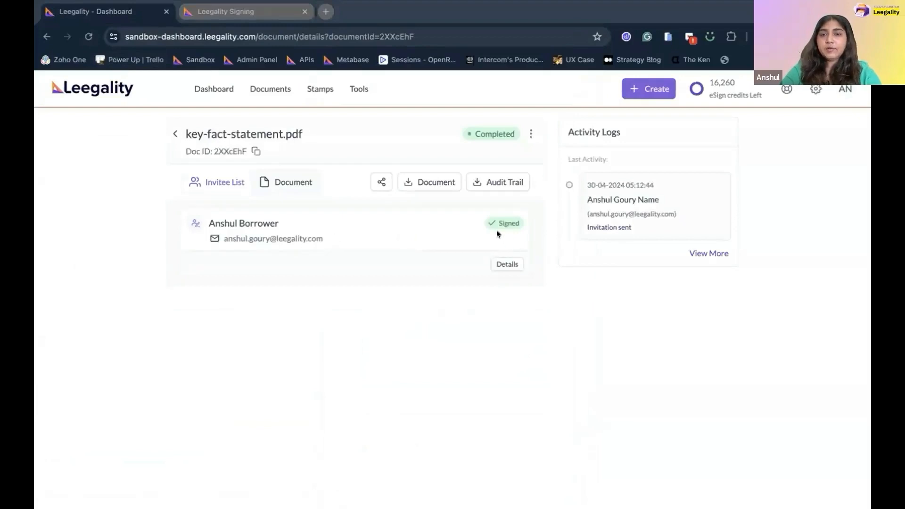
pyautogui.click(415, 182)
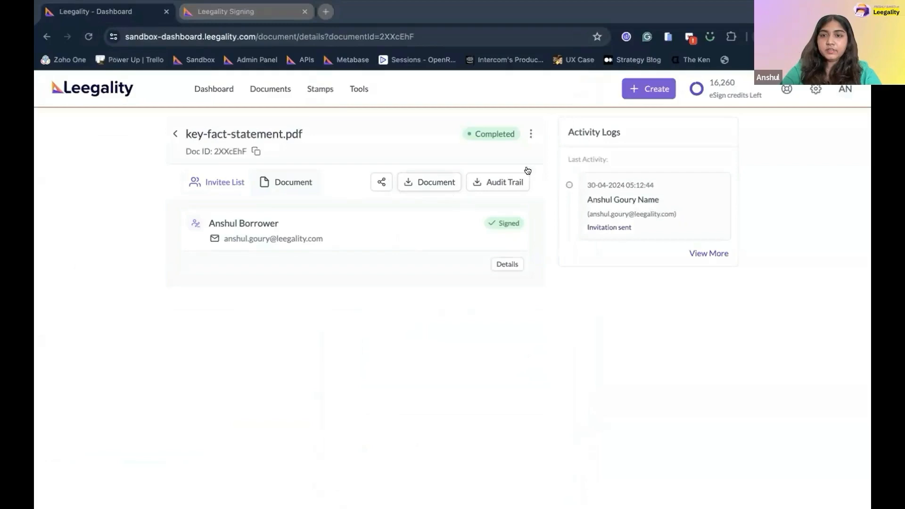
pyautogui.scroll(-6, 259, 480)
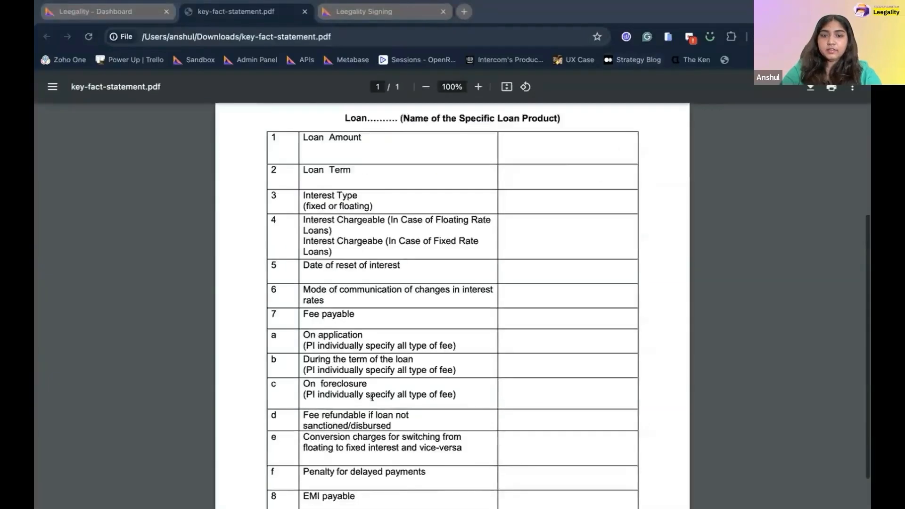
# Check the borrower's signature block in the signed PDF, then return to the details page.
pyautogui.scroll(5, 243, 454)
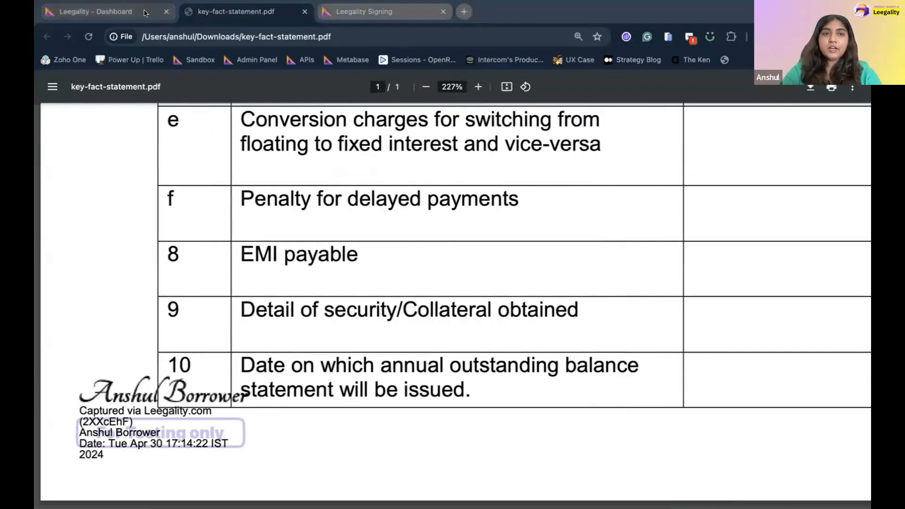
pyautogui.click(104, 13)
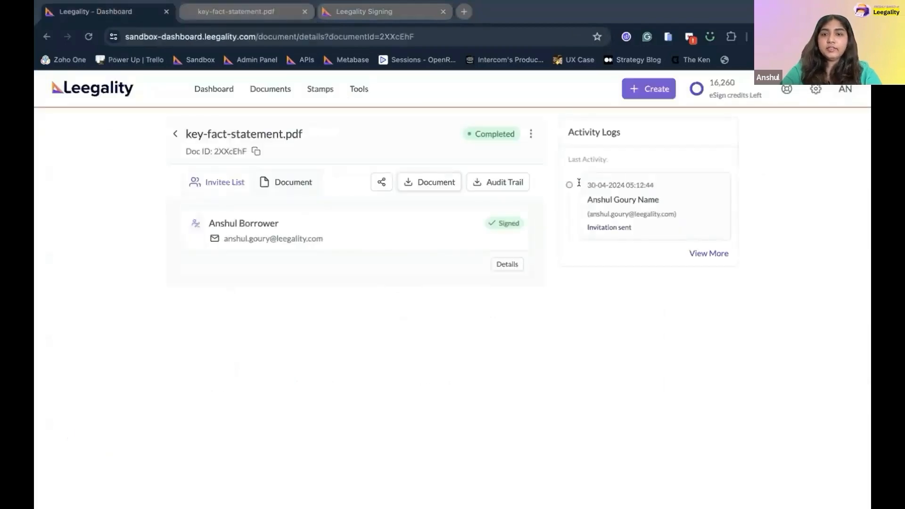
# Download the audit trail PDF and highlight its 'eSigned using Quick Sign' entry.
pyautogui.click(500, 184)
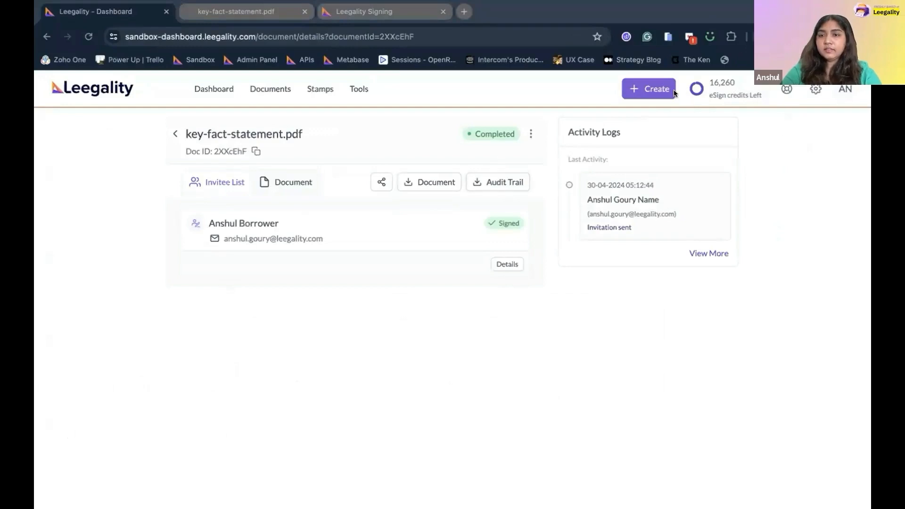
pyautogui.scroll(-4, 345, 286)
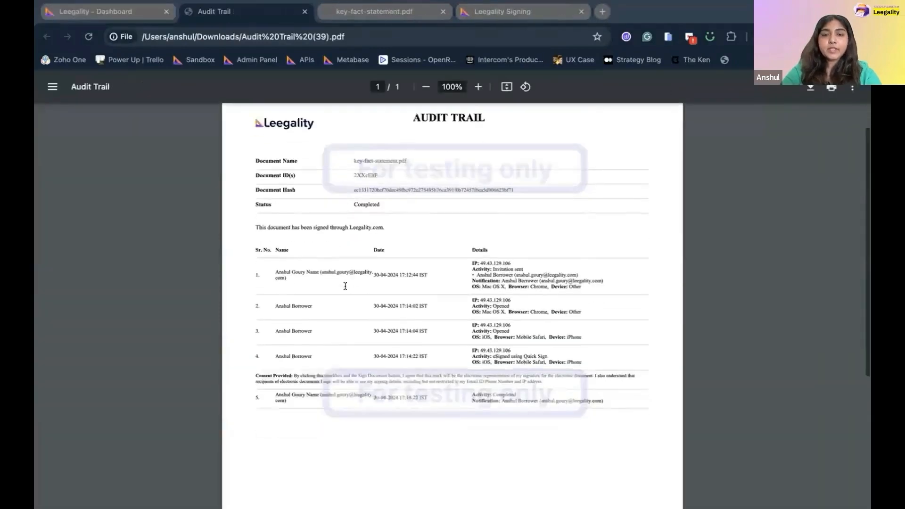
pyautogui.scroll(5, 345, 286)
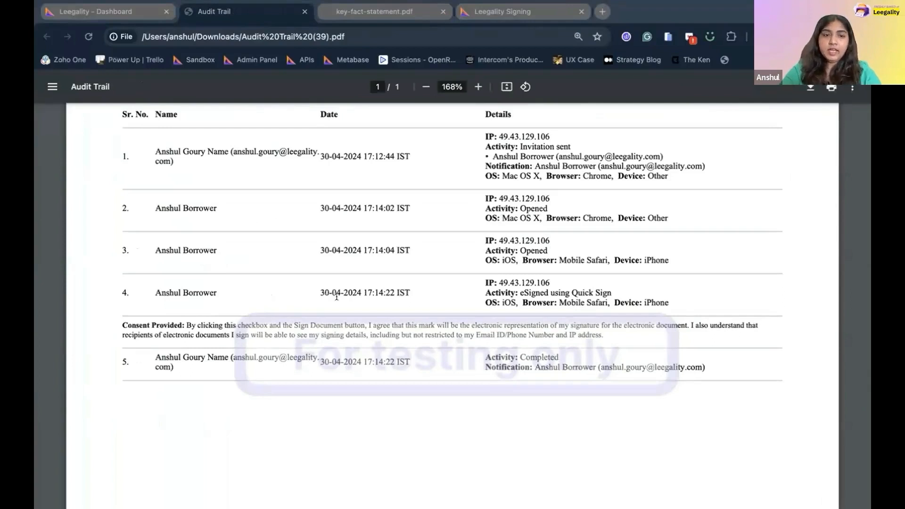
pyautogui.moveTo(519, 292); pyautogui.dragTo(607, 284)
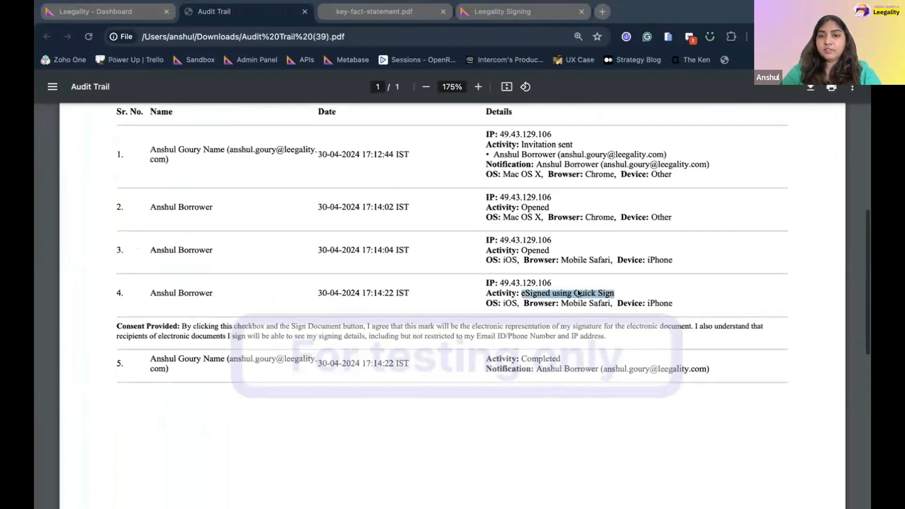
pyautogui.scroll(3, 578, 289)
pyautogui.scroll(-5, 568, 305)
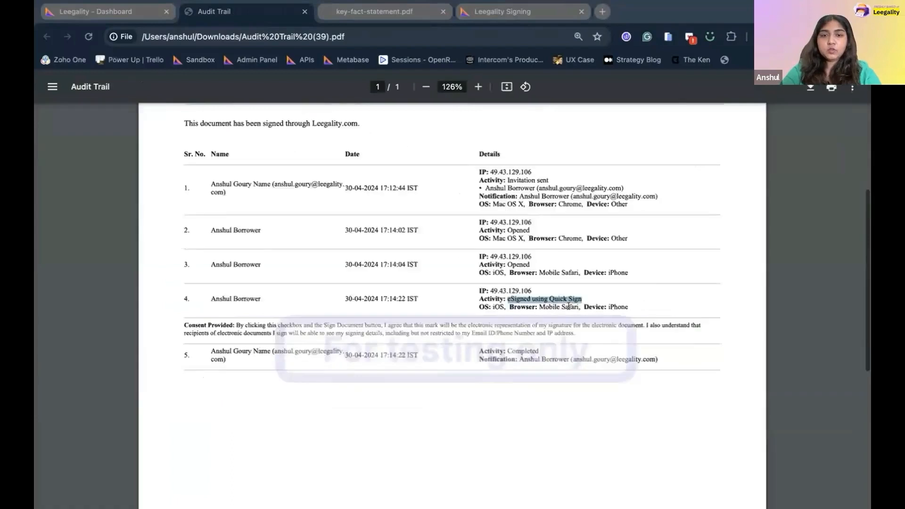
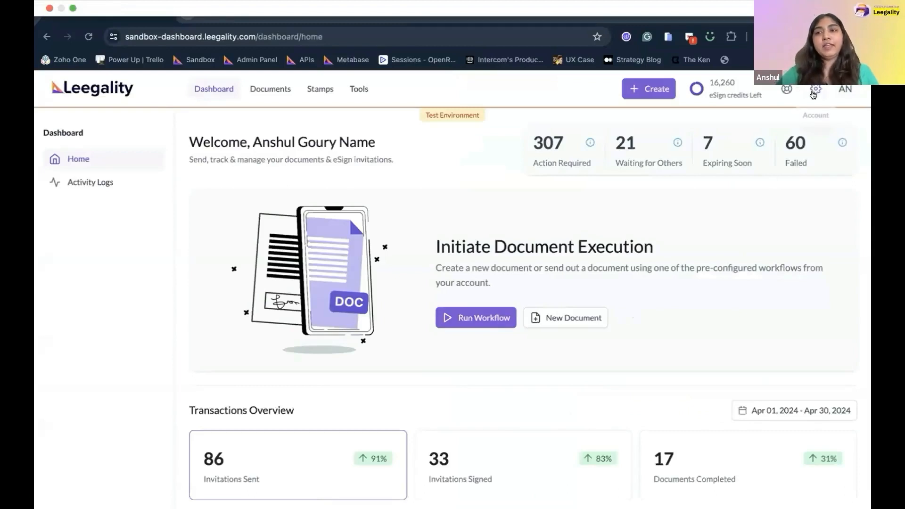
# In department invitee settings, keep the Reviewer Role enabled and reviewer OTP authentication disabled.
pyautogui.click(814, 92)
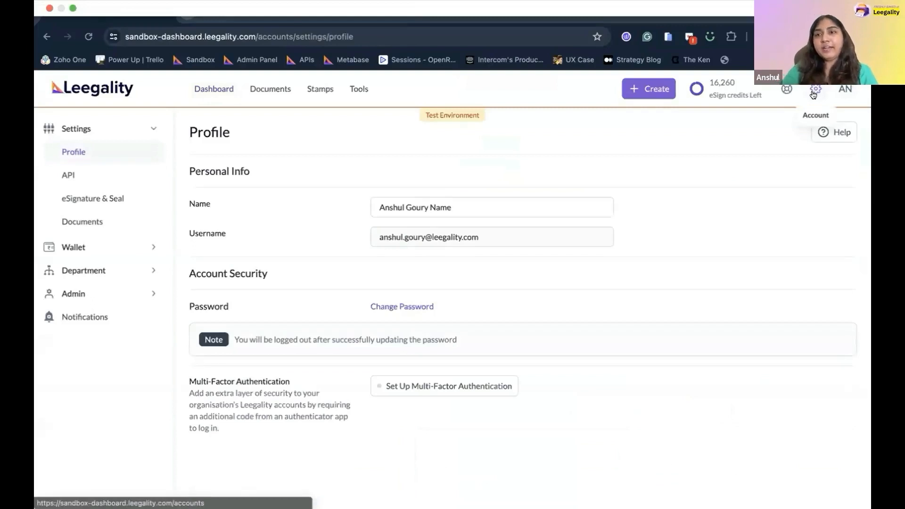
pyautogui.click(813, 94)
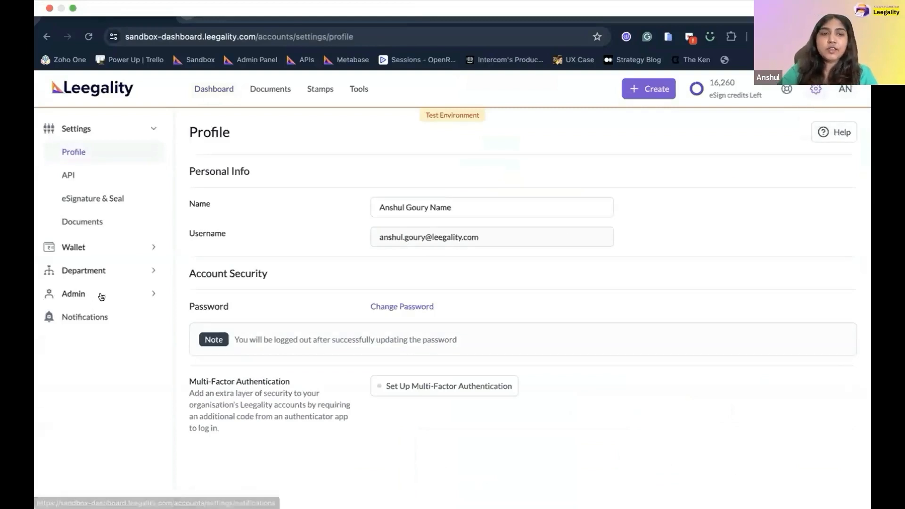
pyautogui.click(128, 270)
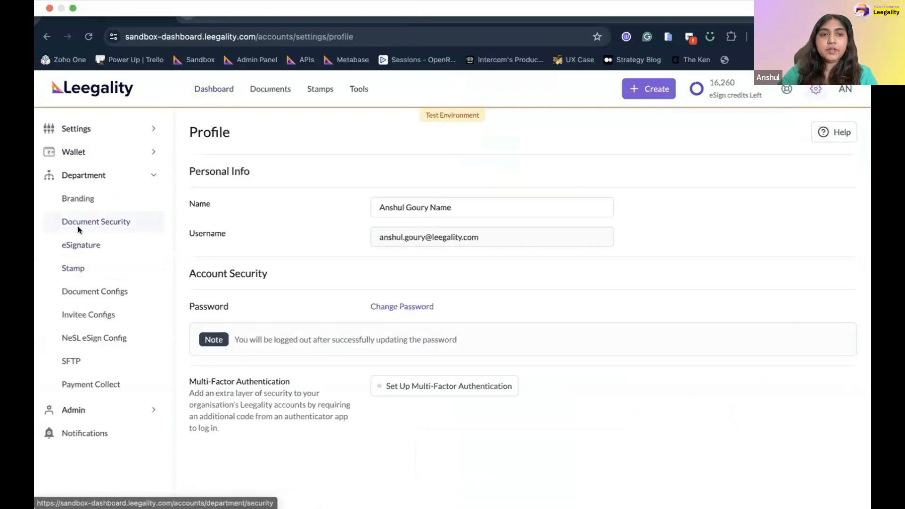
pyautogui.click(80, 311)
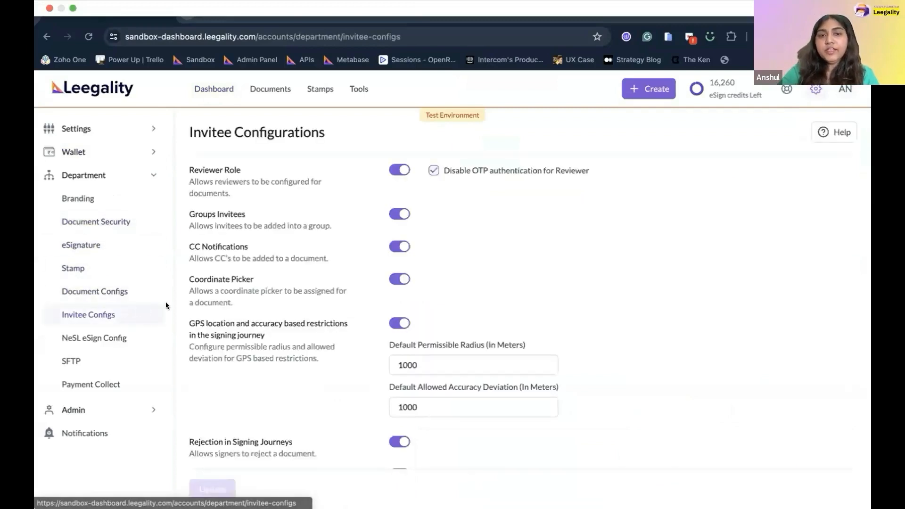
pyautogui.moveTo(189, 168); pyautogui.dragTo(250, 183)
pyautogui.click(387, 170)
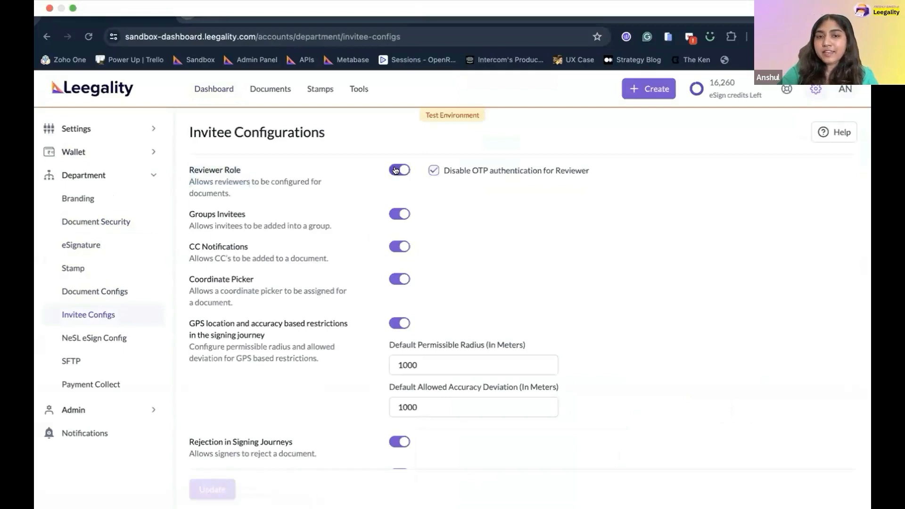
pyautogui.click(399, 171)
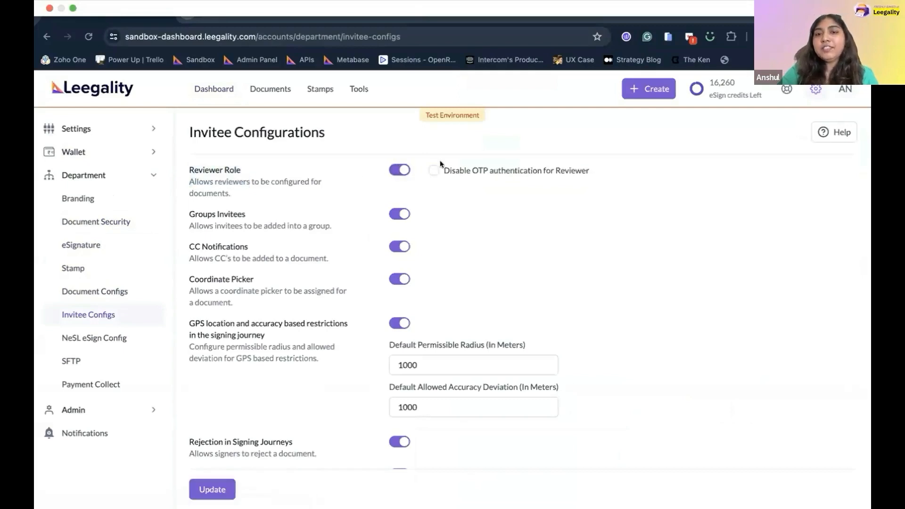
pyautogui.moveTo(442, 170); pyautogui.dragTo(589, 174)
pyautogui.click(432, 172)
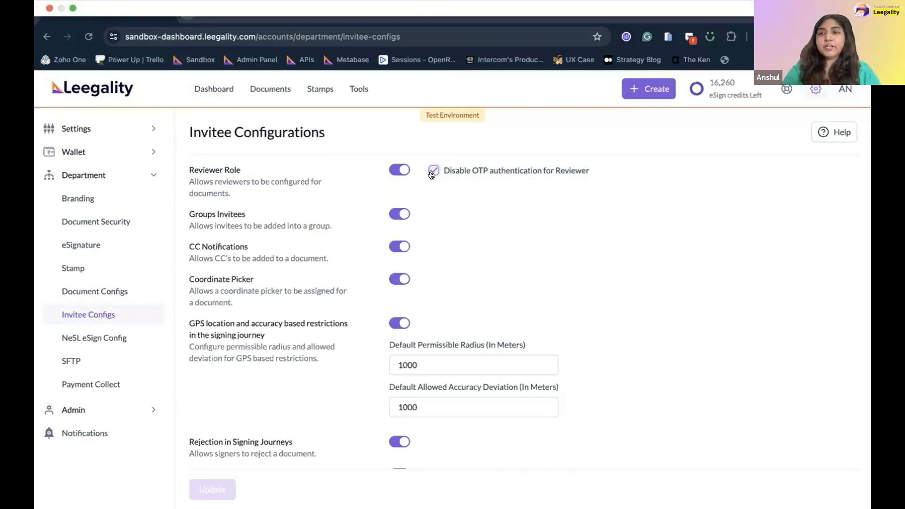
# Create a new document from loan_document.pdf and save it to reach the Invite step.
pyautogui.click(107, 93)
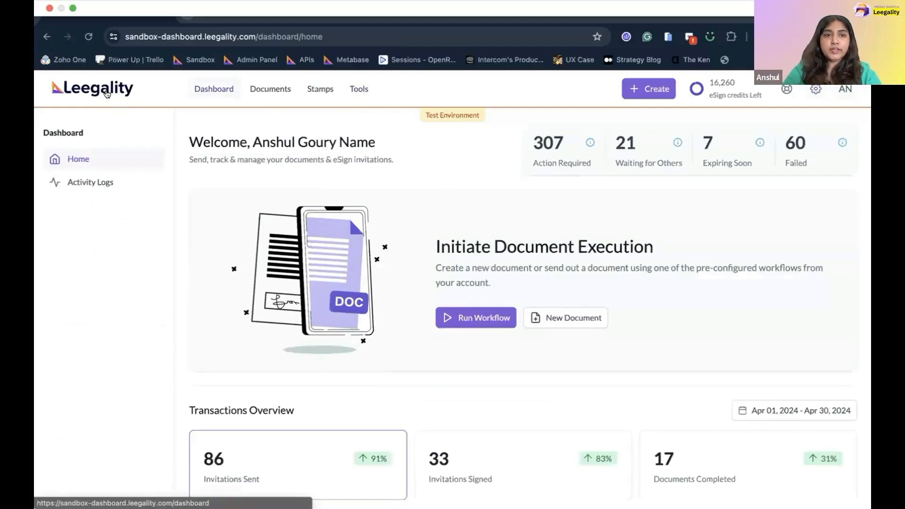
pyautogui.click(630, 94)
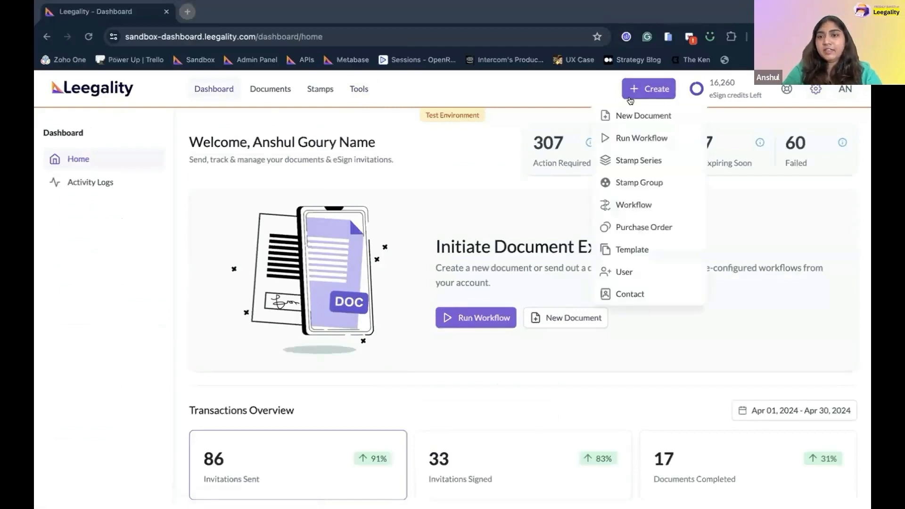
pyautogui.click(630, 117)
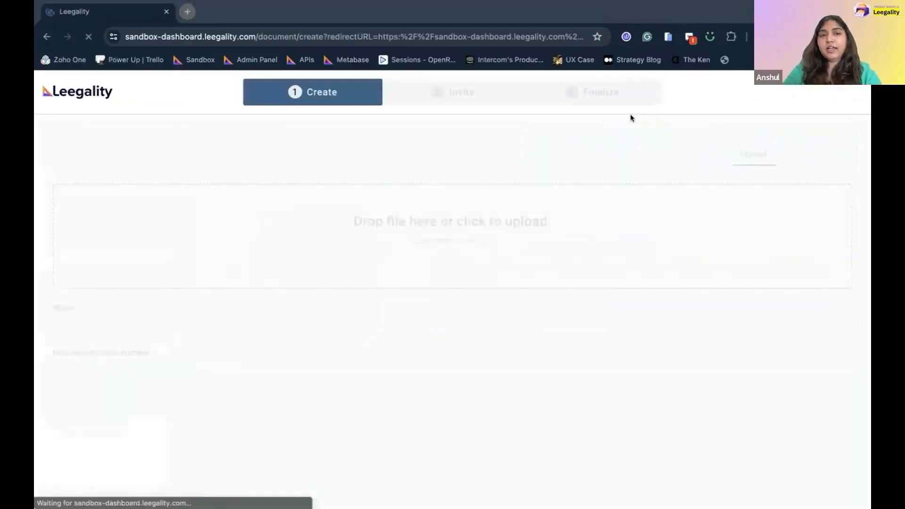
pyautogui.click(548, 211)
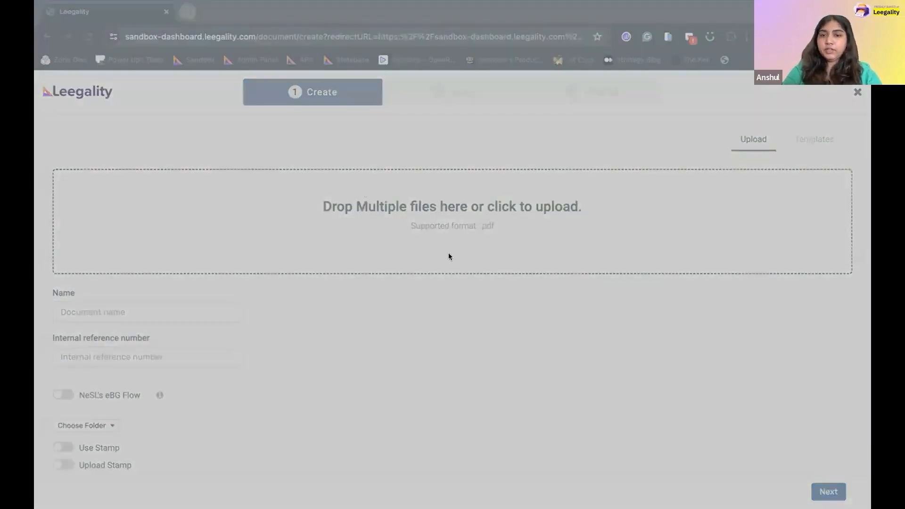
pyautogui.click(658, 374)
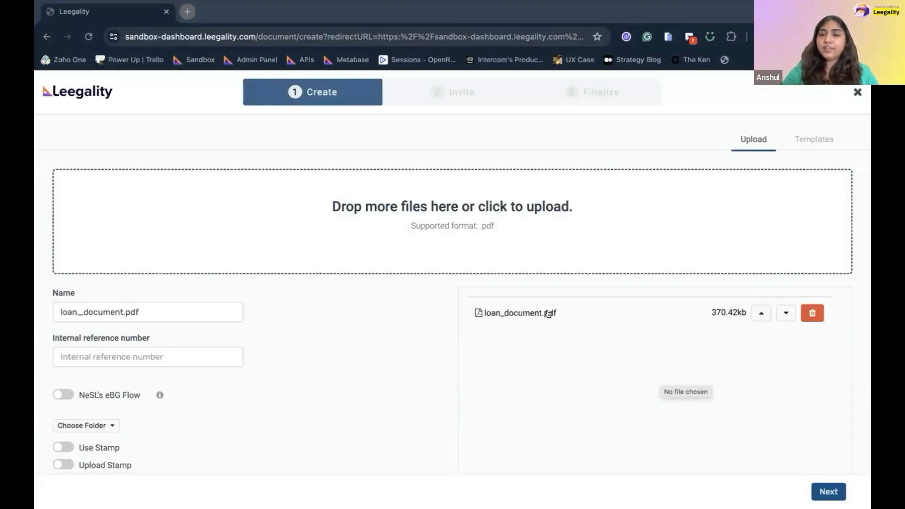
pyautogui.click(827, 492)
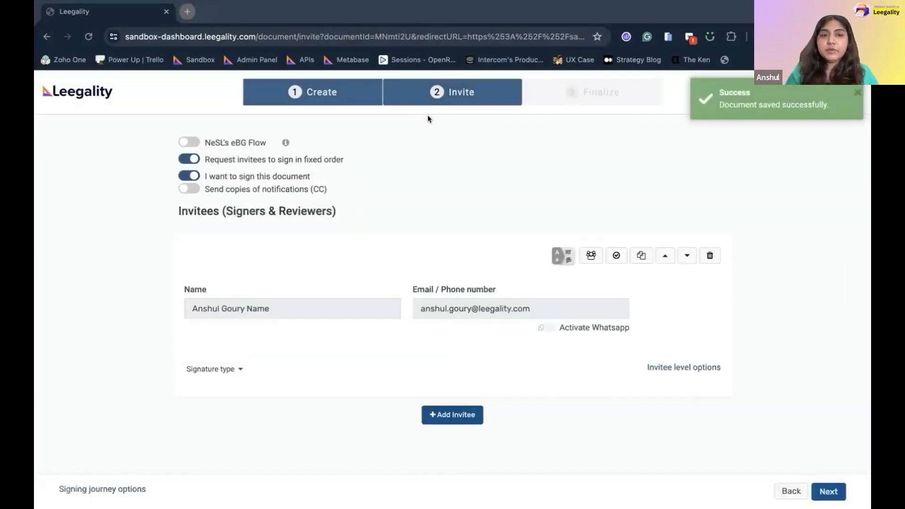
# Turn off self-signing and enter the reviewer invitee's name and e-mail, with WhatsApp disabled.
pyautogui.click(190, 175)
pyautogui.click(241, 322)
pyautogui.write('An')
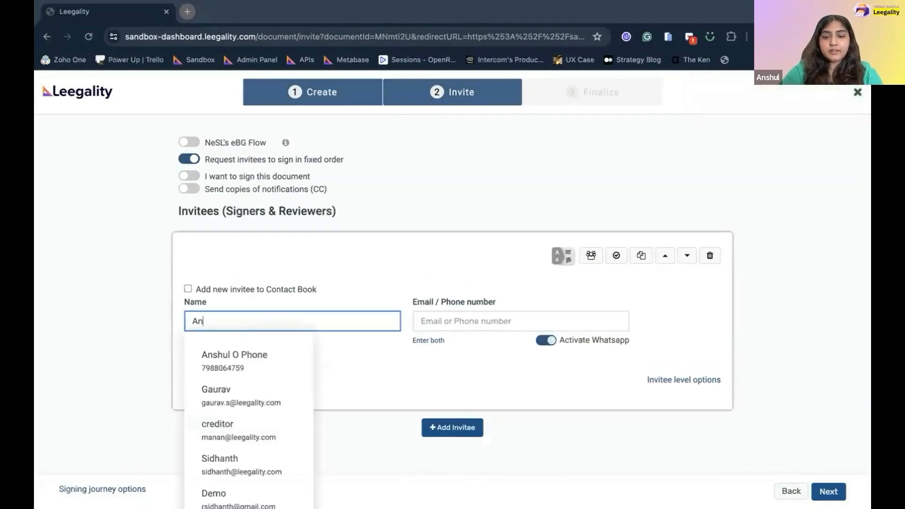
pyautogui.write('shul Reviewer')
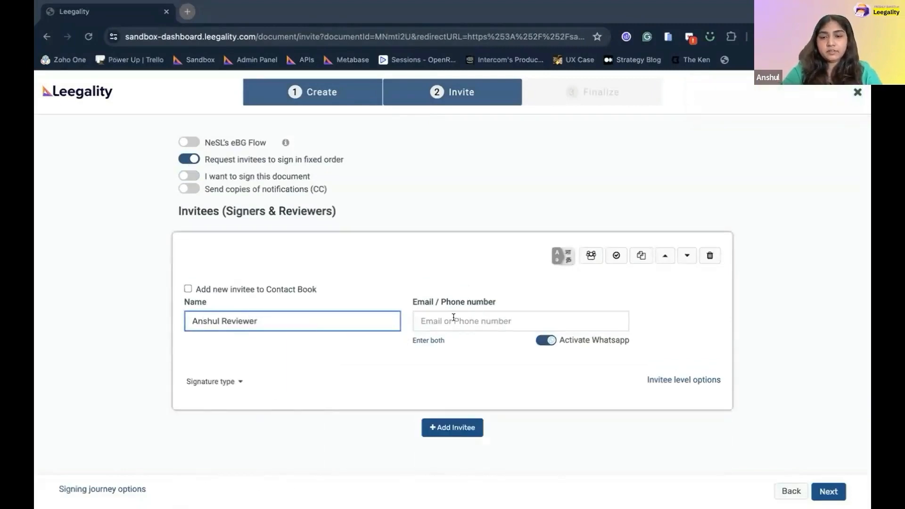
pyautogui.click(453, 317)
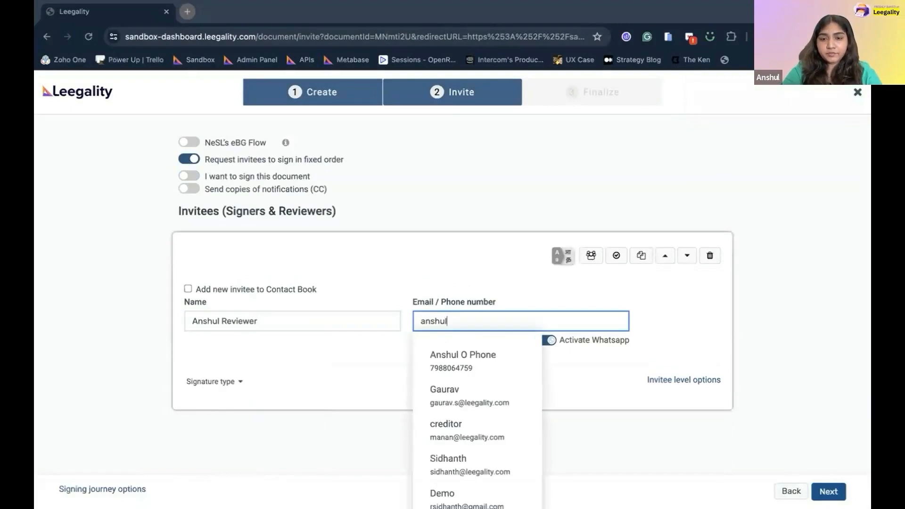
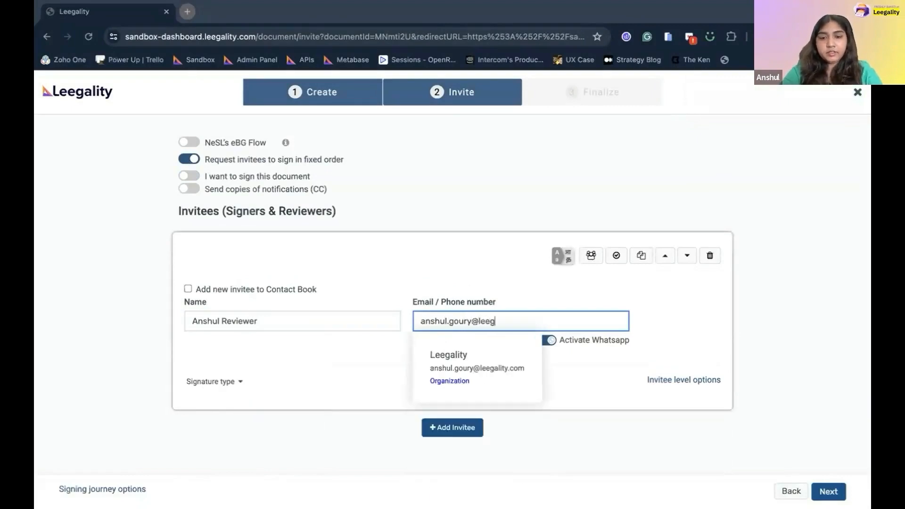
pyautogui.hotkey('ctrl', 'a')
pyautogui.press('super+c')
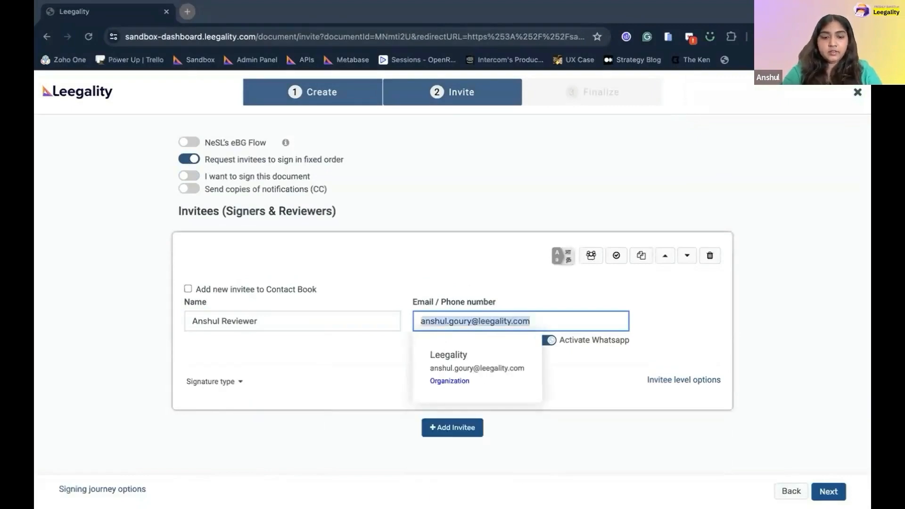
pyautogui.click(609, 330)
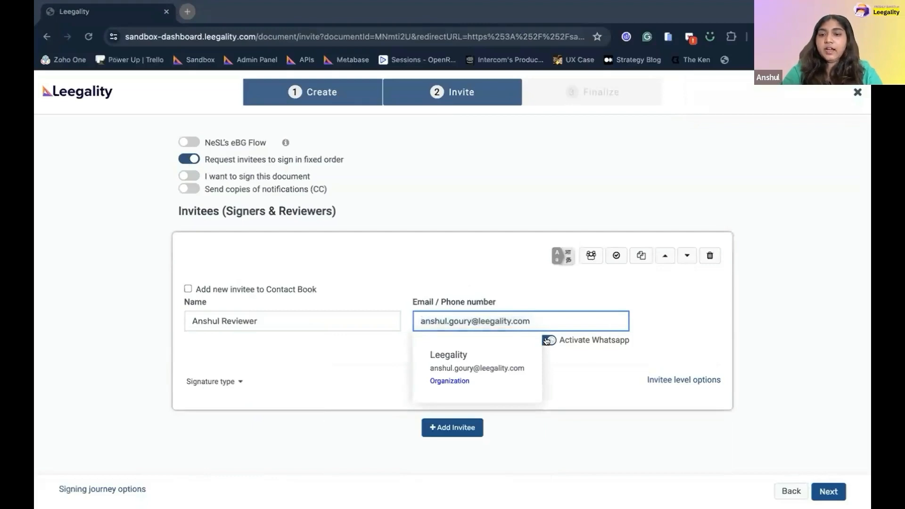
pyautogui.click(547, 341)
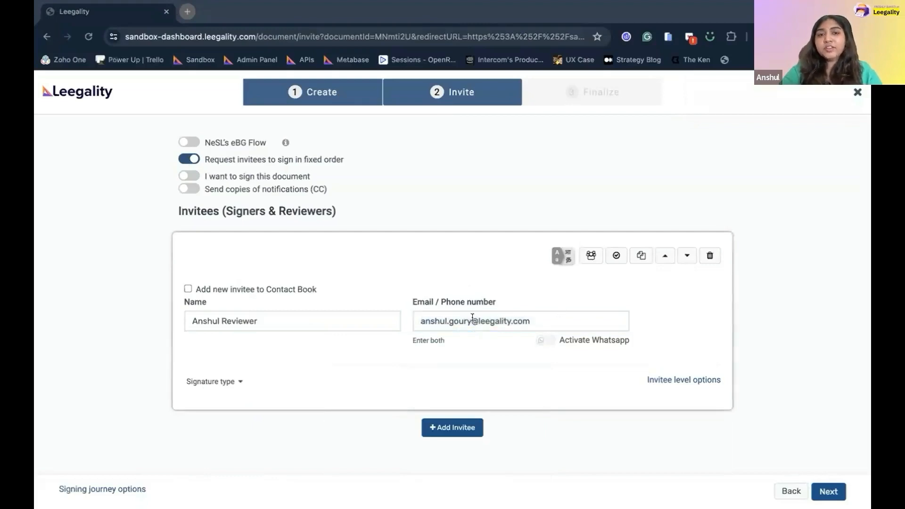
pyautogui.scroll(-1, 306, 295)
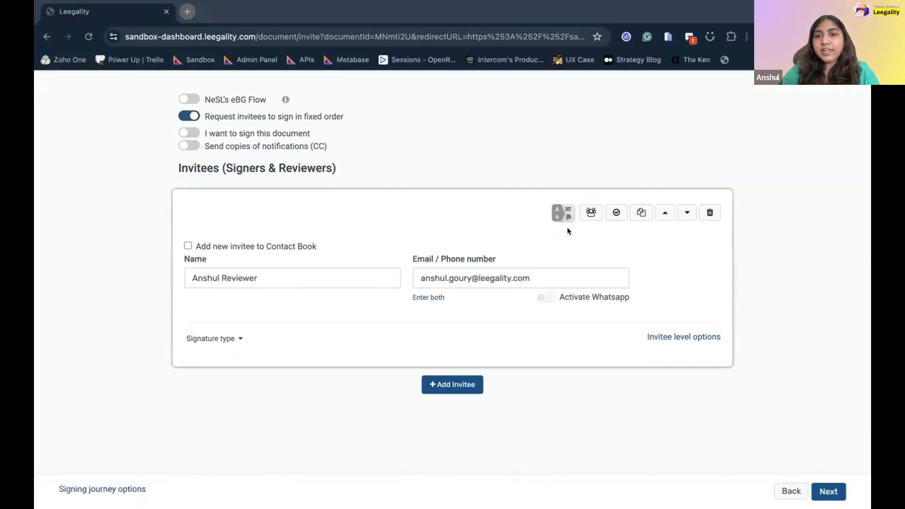
# Make the first invitee a reviewer, recording the response in the audit trail with no OTP required.
pyautogui.click(616, 213)
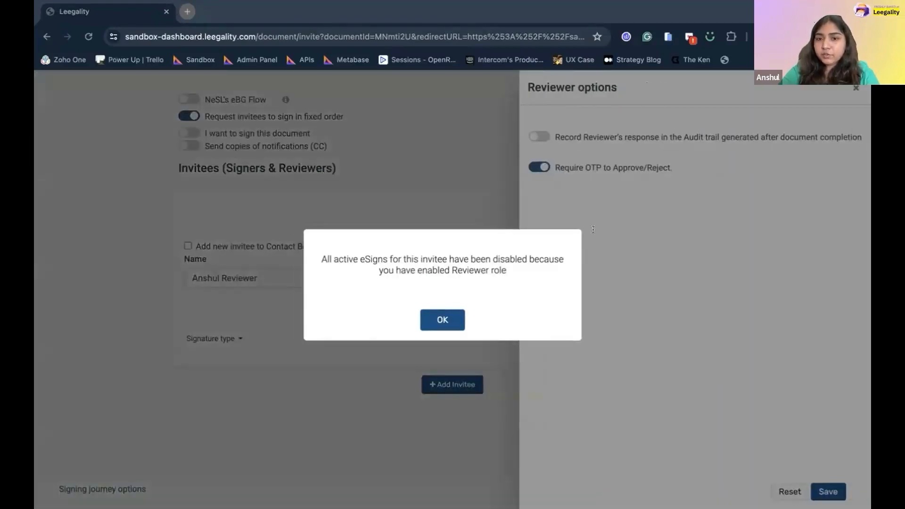
pyautogui.click(451, 312)
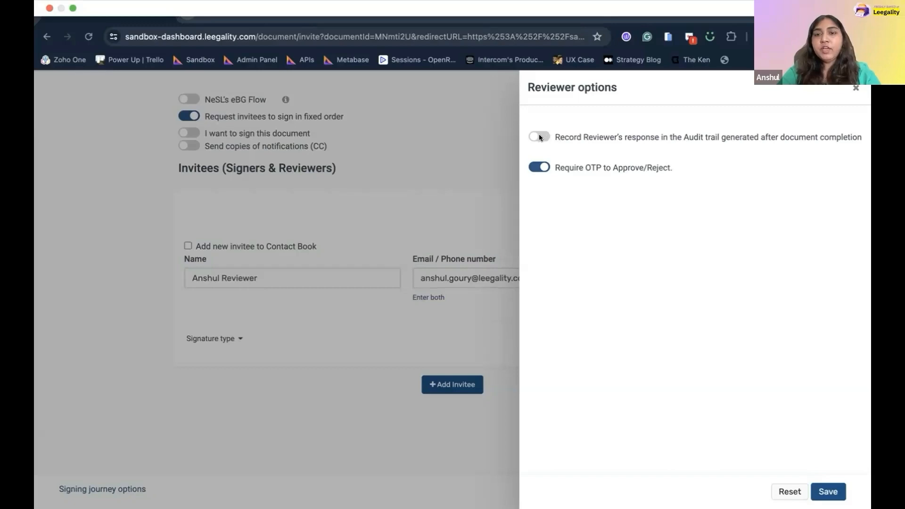
pyautogui.click(539, 136)
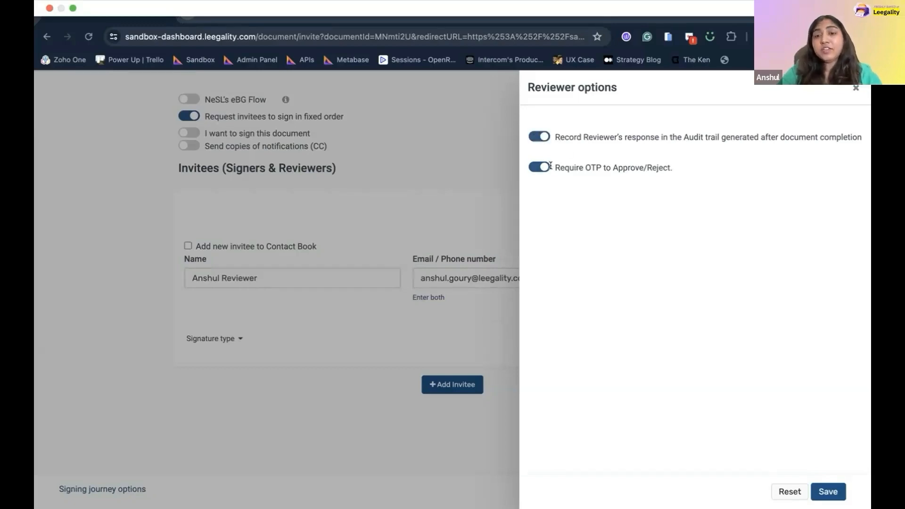
pyautogui.moveTo(549, 165); pyautogui.dragTo(659, 162)
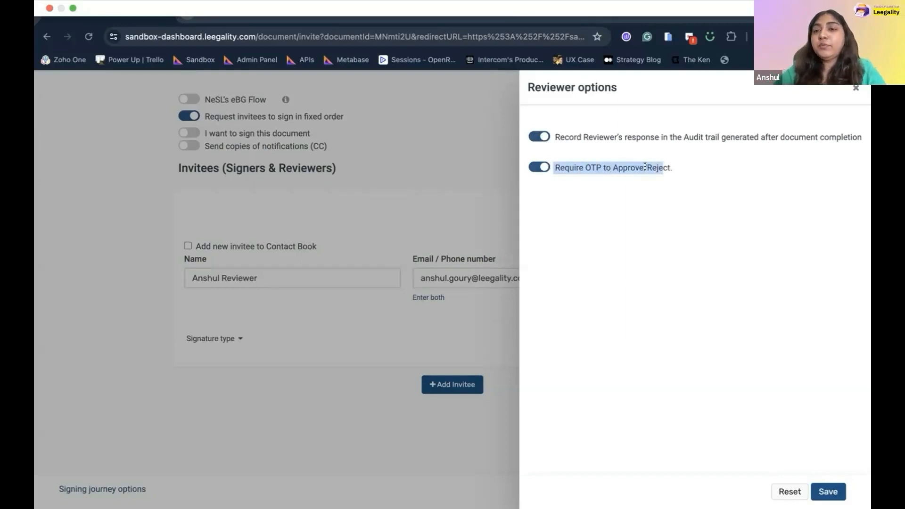
pyautogui.click(533, 166)
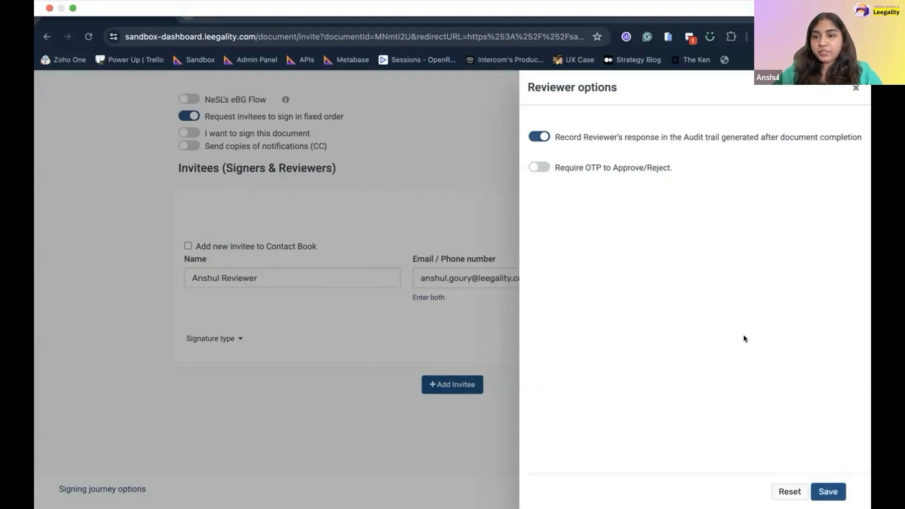
pyautogui.click(828, 491)
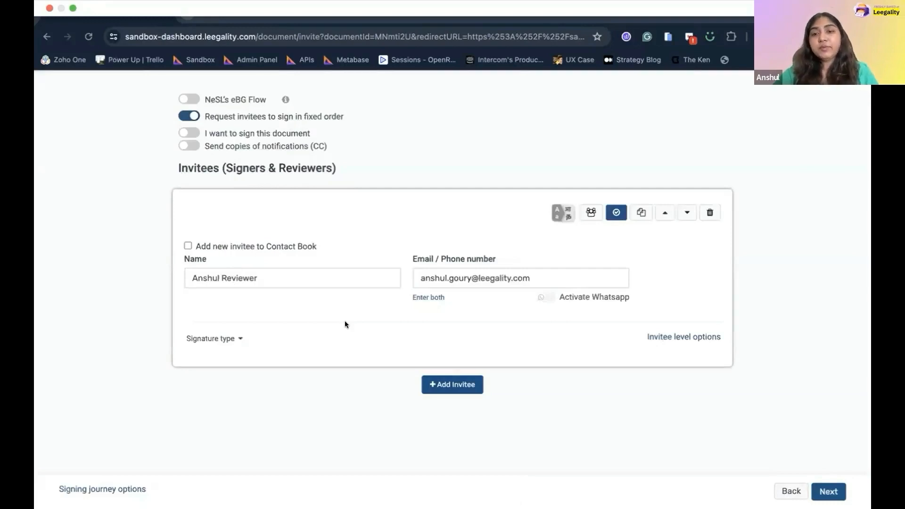
pyautogui.scroll(-1, 345, 324)
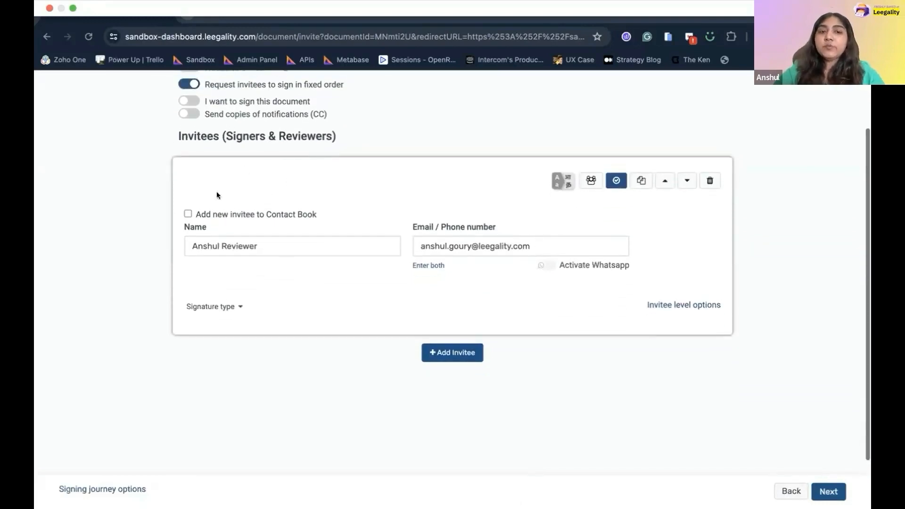
# Add a second invitee with the borrower's name and e-mail address.
pyautogui.click(436, 352)
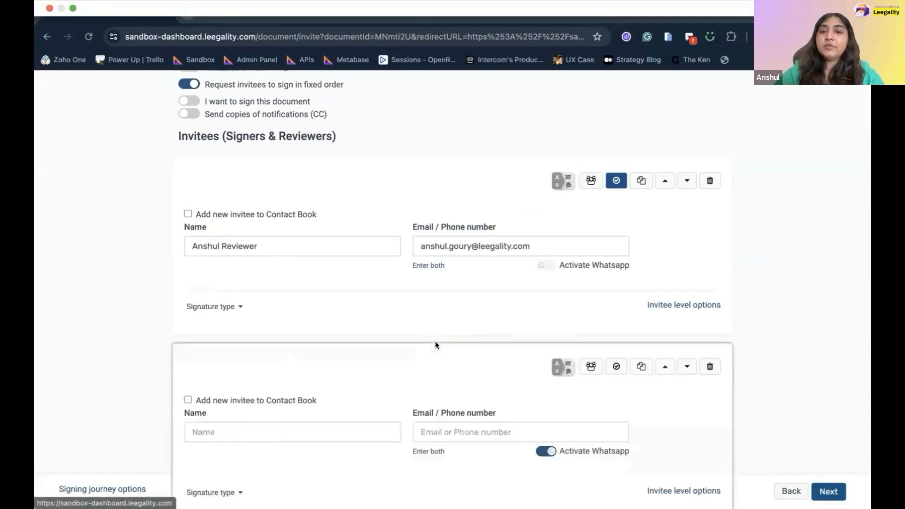
pyautogui.scroll(-3, 435, 341)
pyautogui.click(316, 360)
pyautogui.write('Asnh')
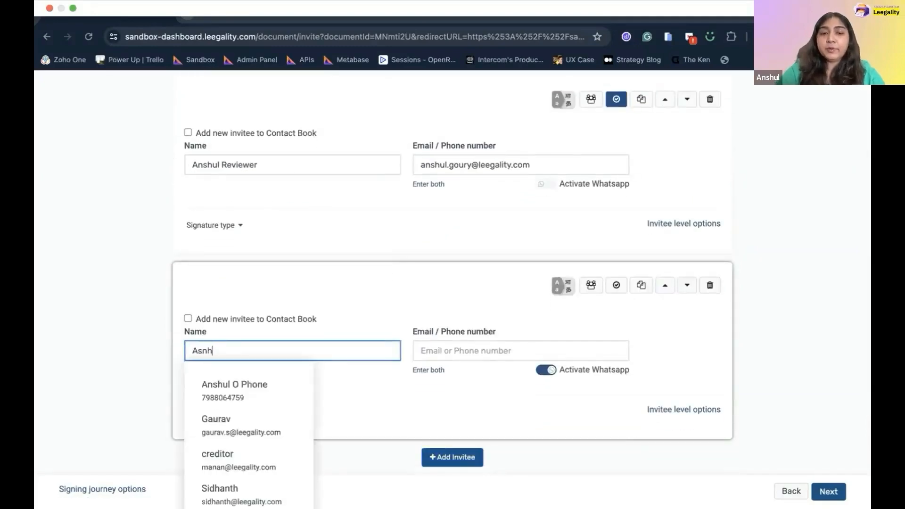
pyautogui.press('BackSpace')
pyautogui.press('BackSpace')
pyautogui.press('BackSpace')
pyautogui.write('nshu')
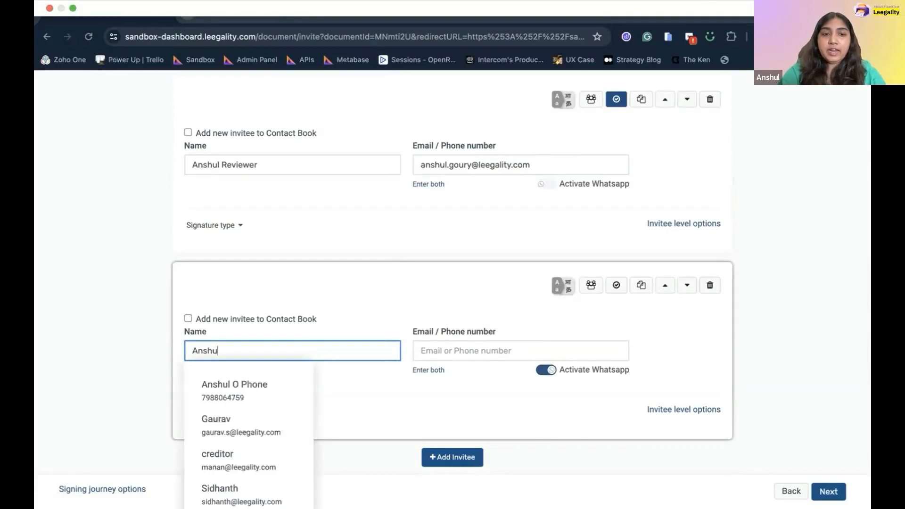
pyautogui.write('l Borrower')
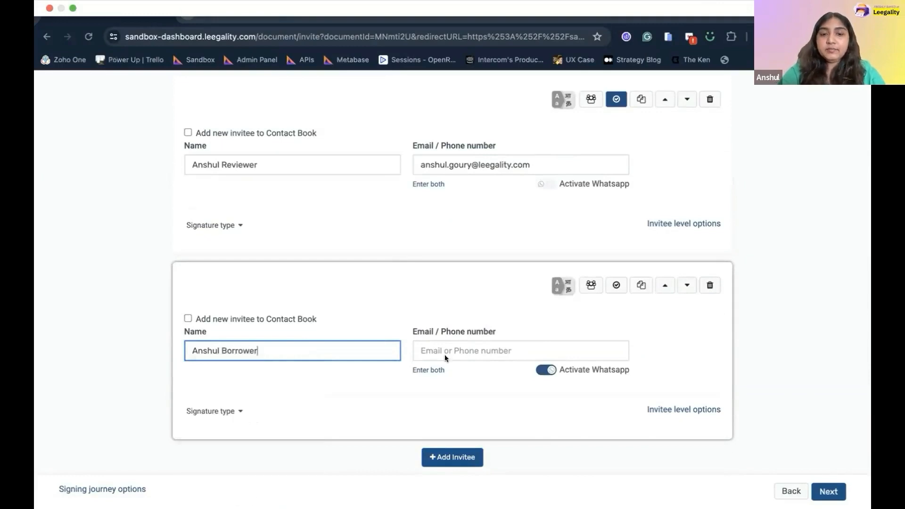
pyautogui.click(481, 351)
pyautogui.press('super+v')
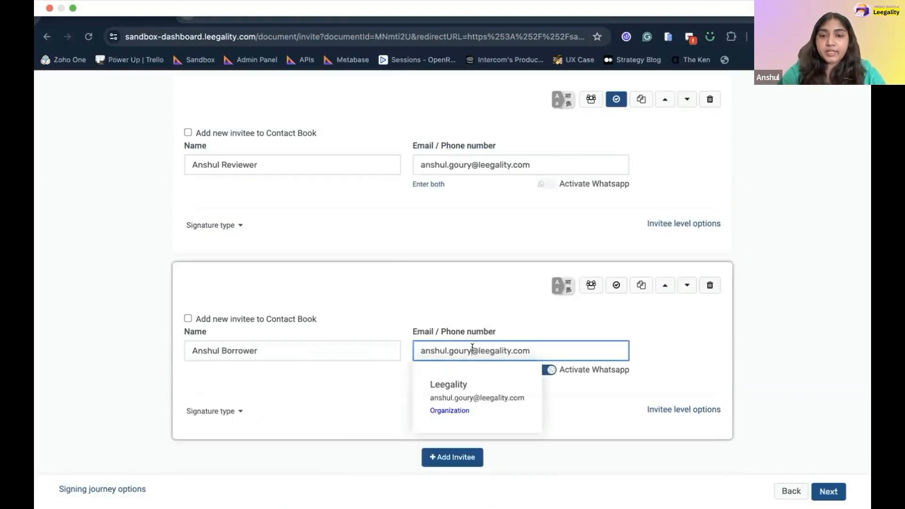
pyautogui.write('+1')
pyautogui.click(357, 377)
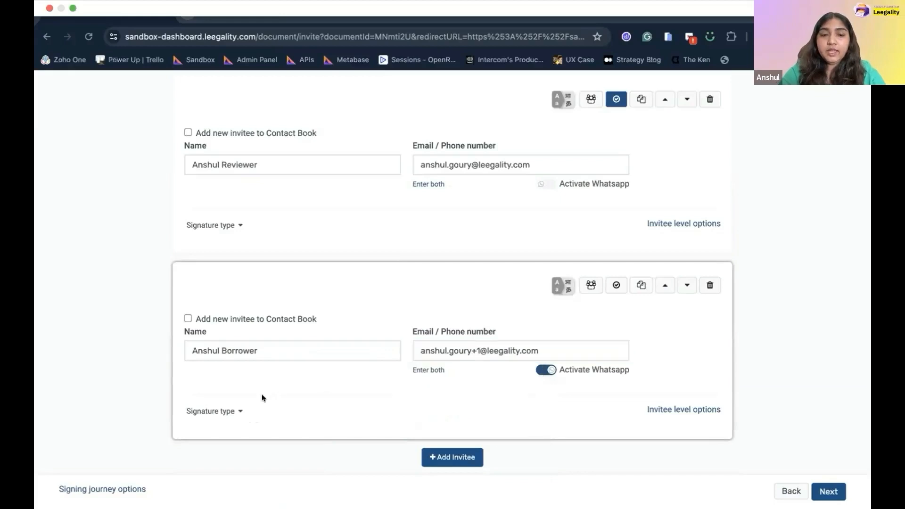
# Set the borrower's signature type to Aadhaar, save it, and continue to the Finalize step.
pyautogui.scroll(-2, 261, 394)
pyautogui.click(217, 313)
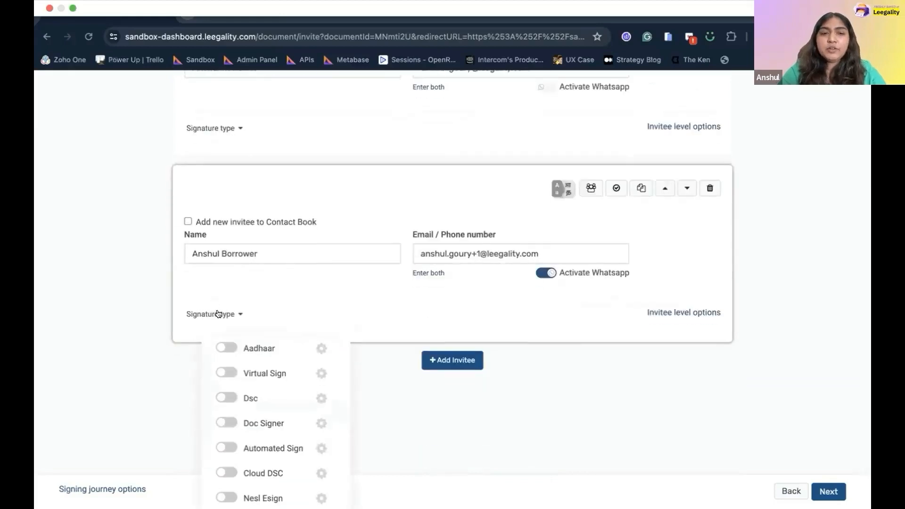
pyautogui.click(225, 348)
pyautogui.click(815, 489)
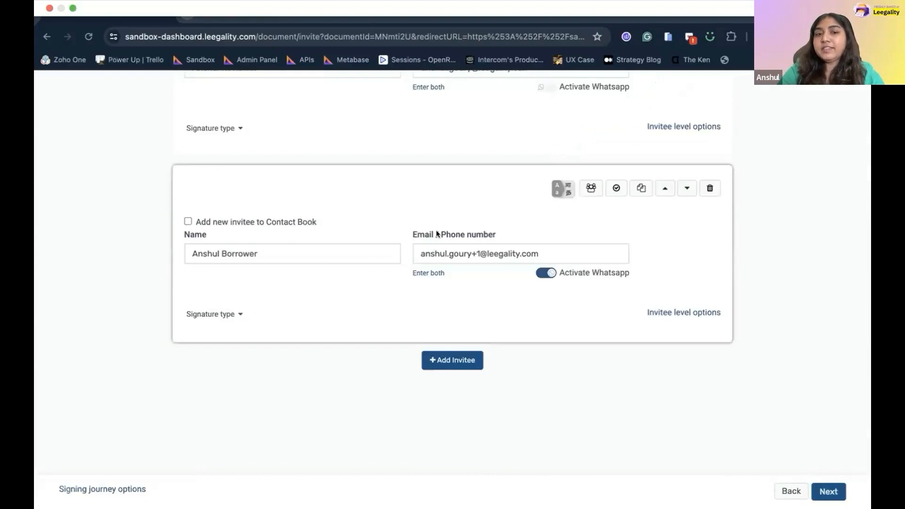
pyautogui.scroll(1, 436, 230)
pyautogui.scroll(1, 264, 218)
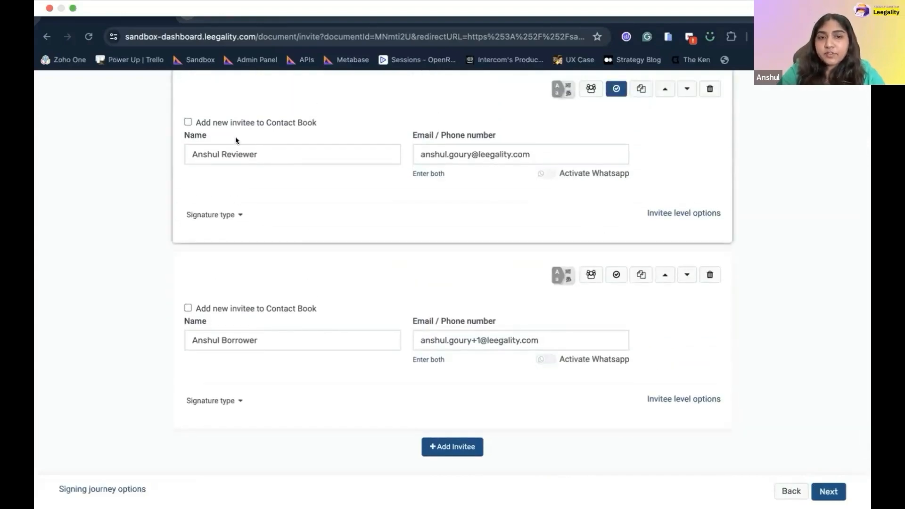
pyautogui.scroll(1, 238, 140)
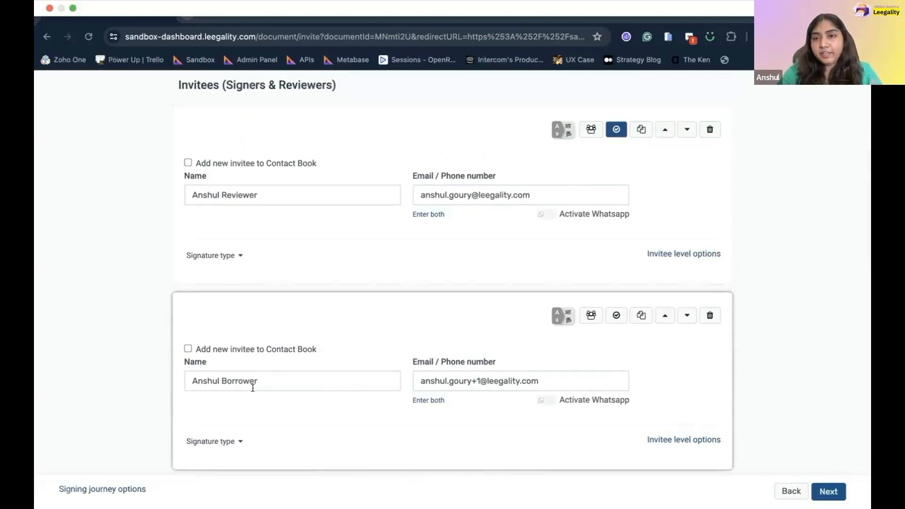
pyautogui.scroll(3, 253, 387)
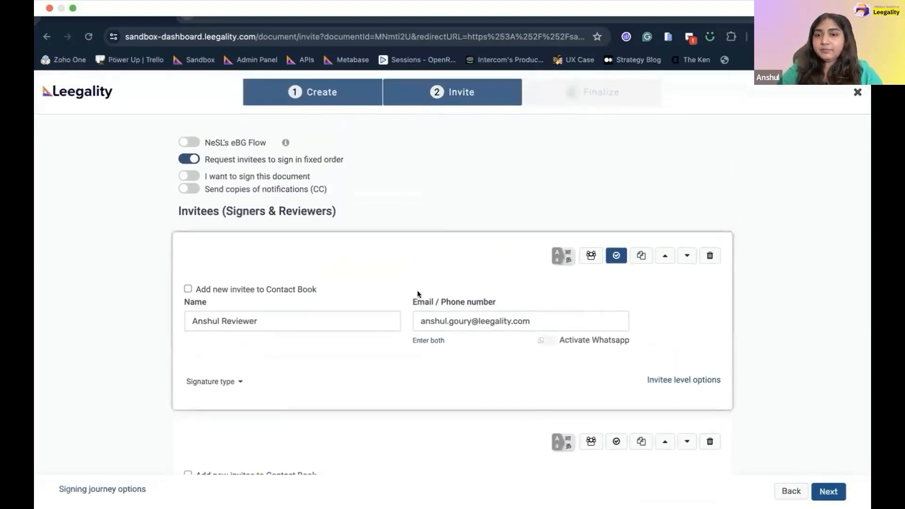
pyautogui.scroll(-2, 810, 448)
pyautogui.click(827, 494)
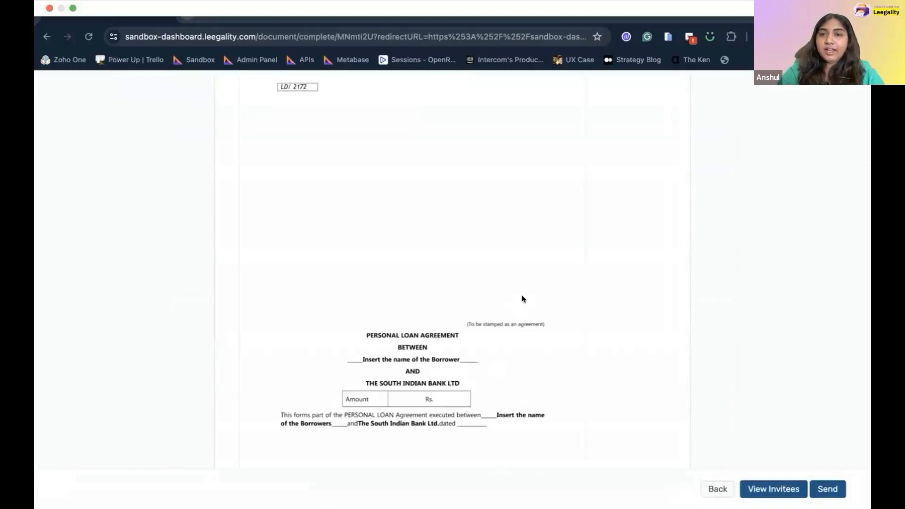
# Review the personal loan agreement preview and send loan_document.pdf to the reviewer and borrower.
pyautogui.scroll(-5, 522, 298)
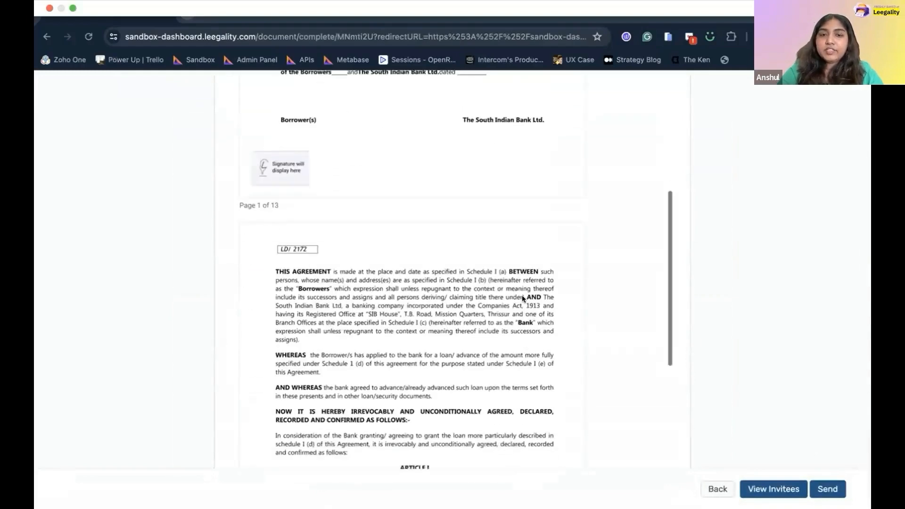
pyautogui.scroll(1, 471, 264)
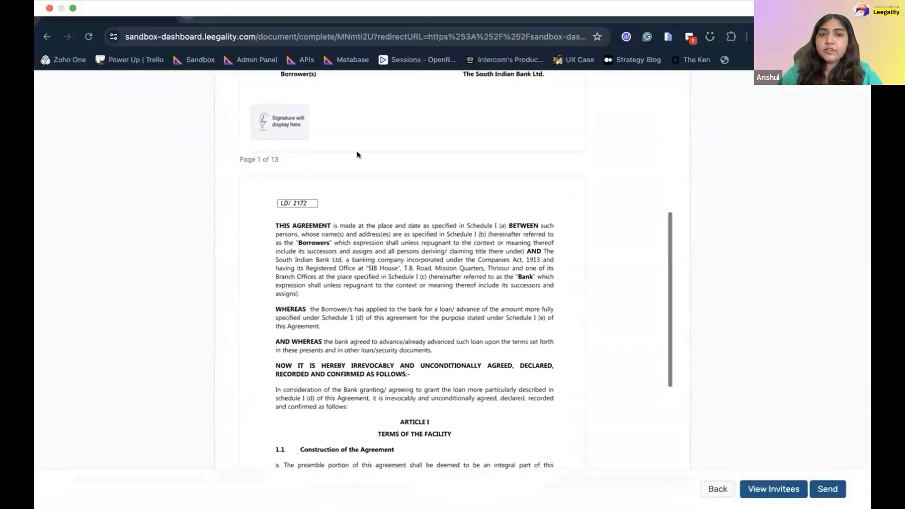
pyautogui.scroll(1, 298, 120)
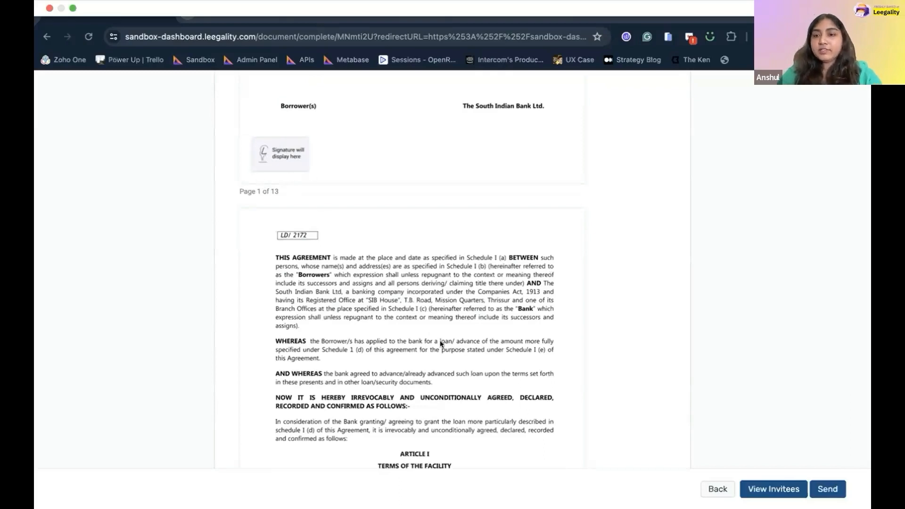
pyautogui.scroll(-5, 440, 343)
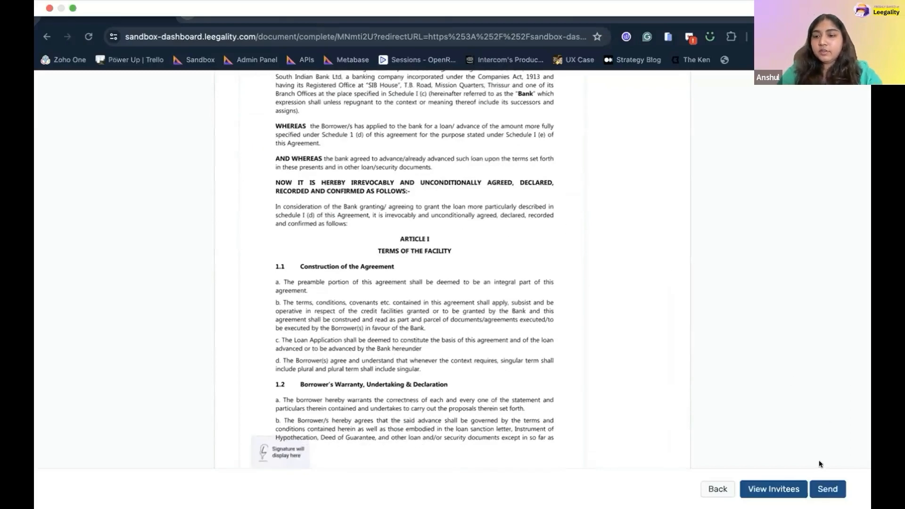
pyautogui.click(824, 484)
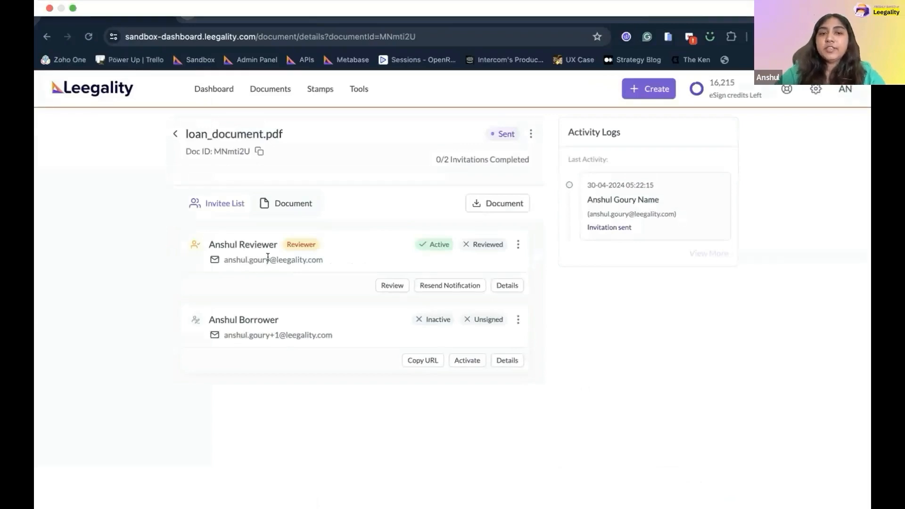
# Highlight the reviewer's role on loan_document.pdf's details page.
pyautogui.moveTo(238, 245); pyautogui.dragTo(273, 245)
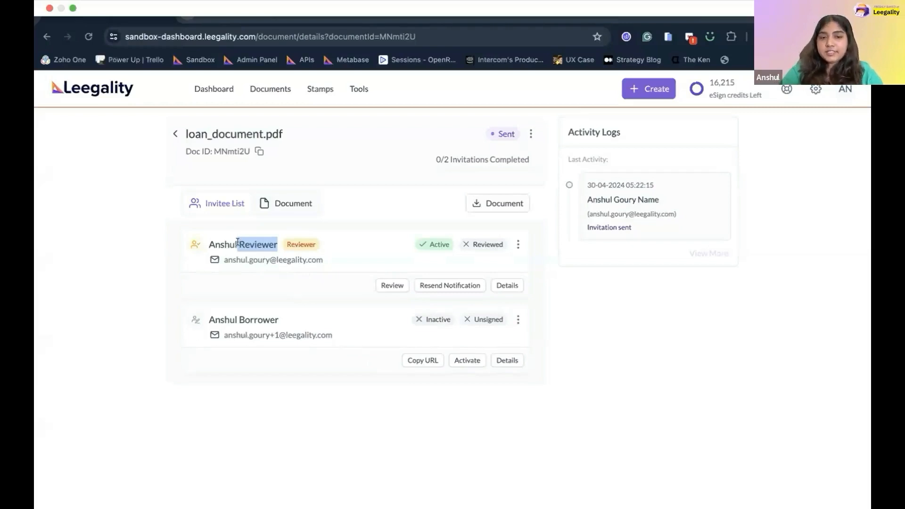
# Open the 13-page loan agreement as the reviewer, scroll through it, and proceed to the decision.
pyautogui.click(398, 286)
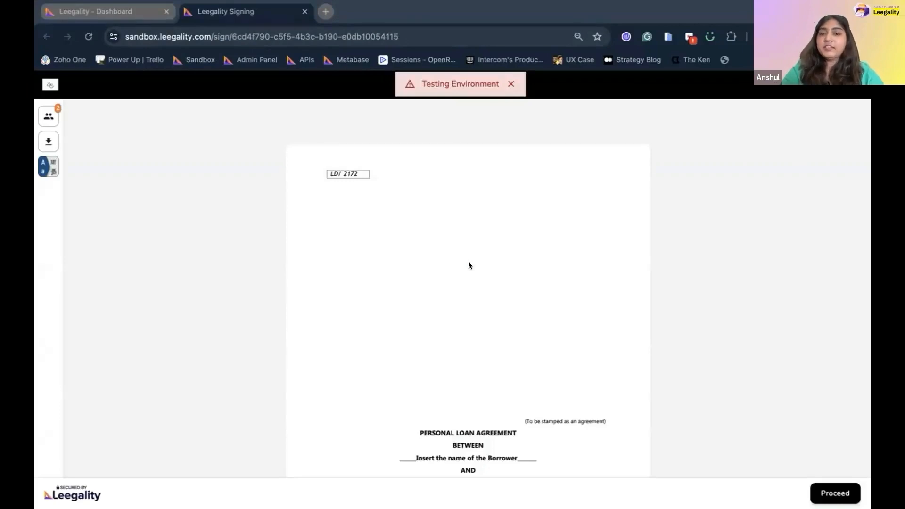
pyautogui.scroll(-13, 468, 264)
pyautogui.scroll(-12, 468, 264)
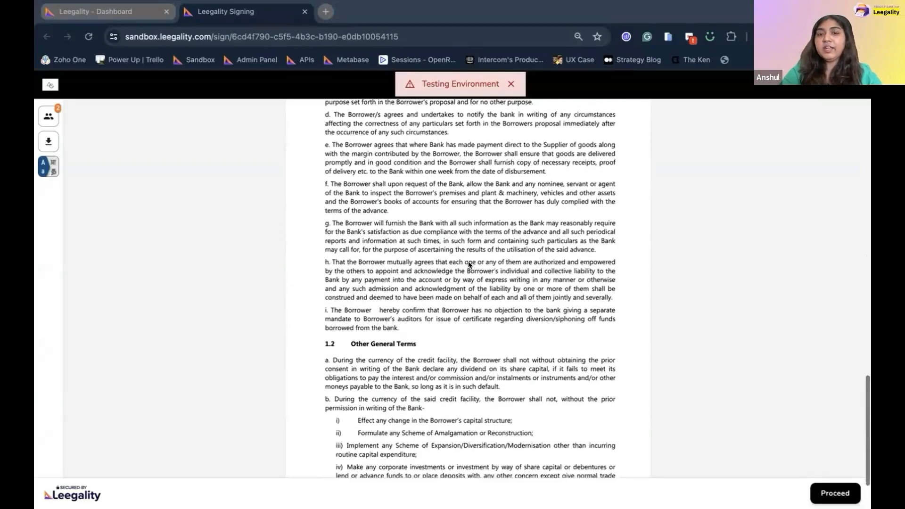
pyautogui.scroll(-8, 468, 264)
pyautogui.scroll(-20, 468, 264)
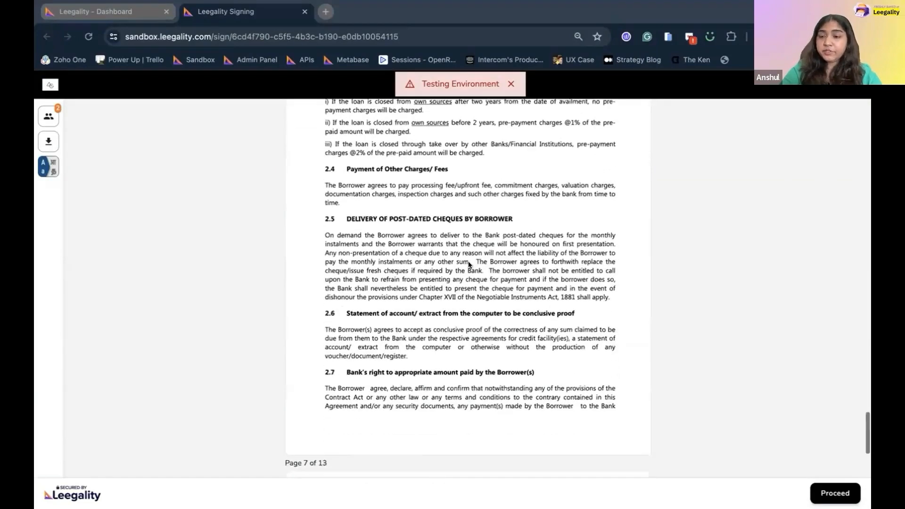
pyautogui.click(832, 493)
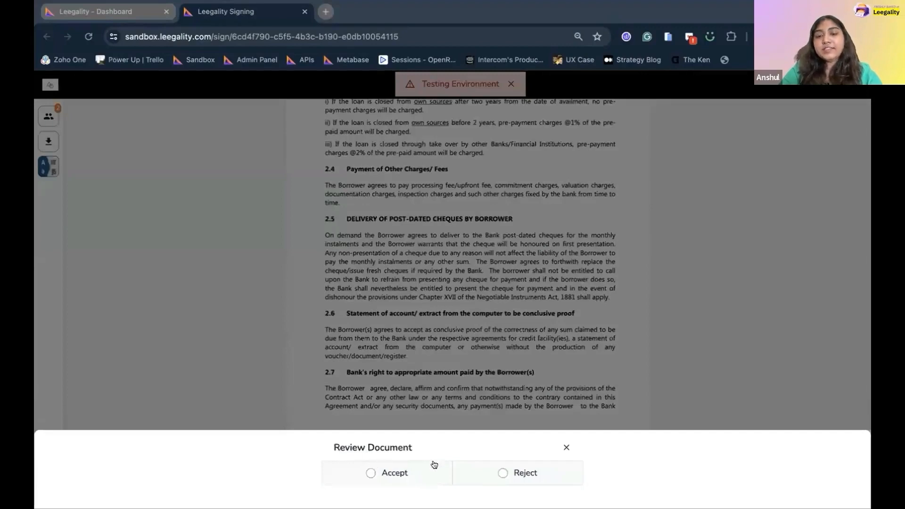
# Choose Accept, tick 'I agree that', and approve the loan document.
pyautogui.click(493, 473)
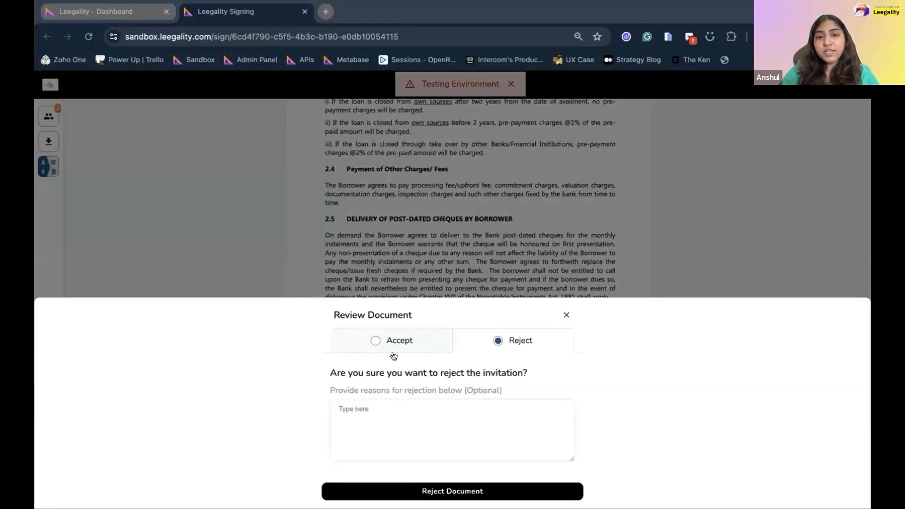
pyautogui.click(380, 344)
pyautogui.click(334, 430)
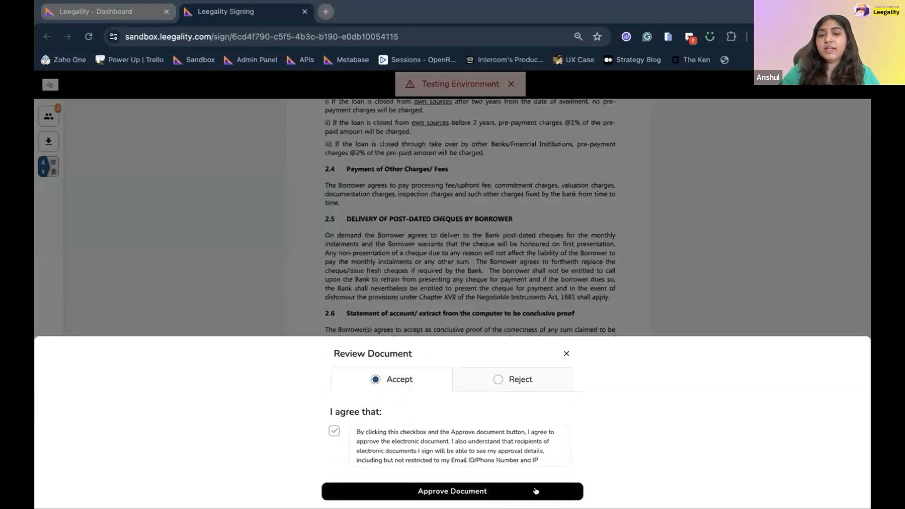
pyautogui.click(535, 490)
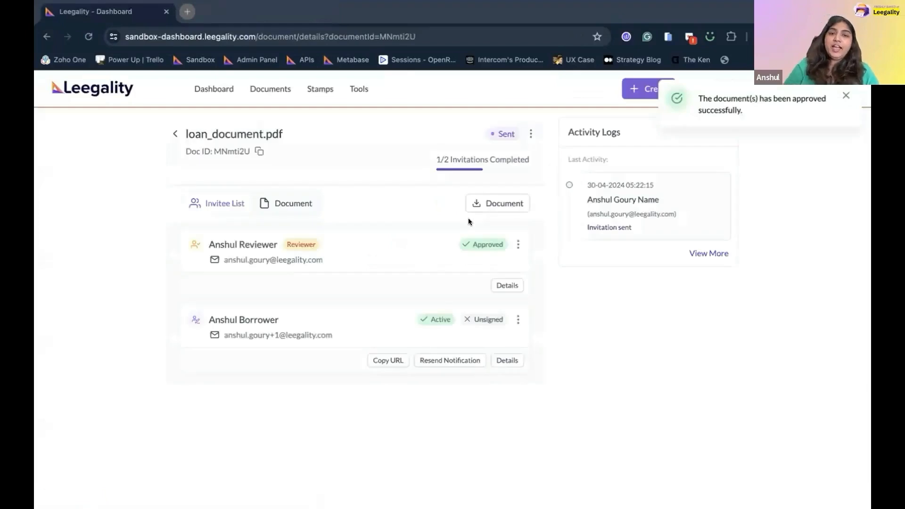
# Highlight the reviewer's Approved role in loan_document.pdf's invitee list.
pyautogui.doubleClick(243, 243)
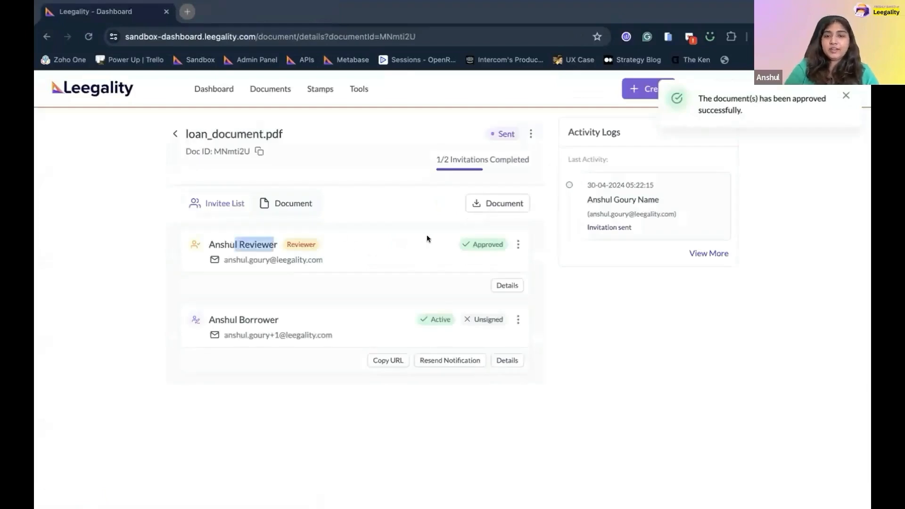